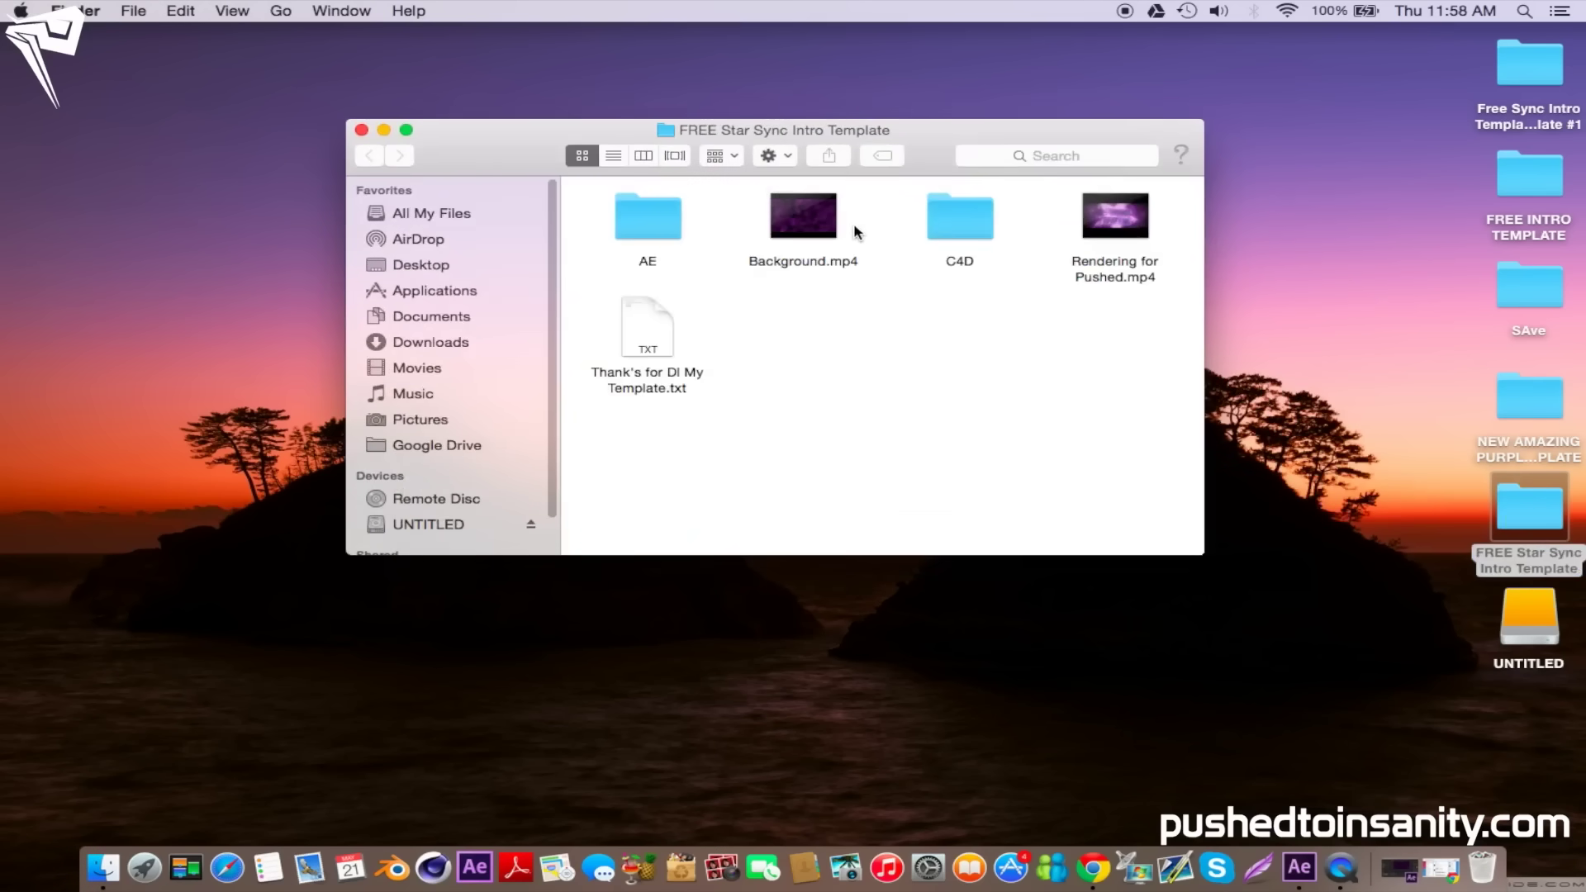
Preview Background.mp4 in Quick Look, then open the C4D folder
{"action": "left_click", "coordinate": [830, 224]}
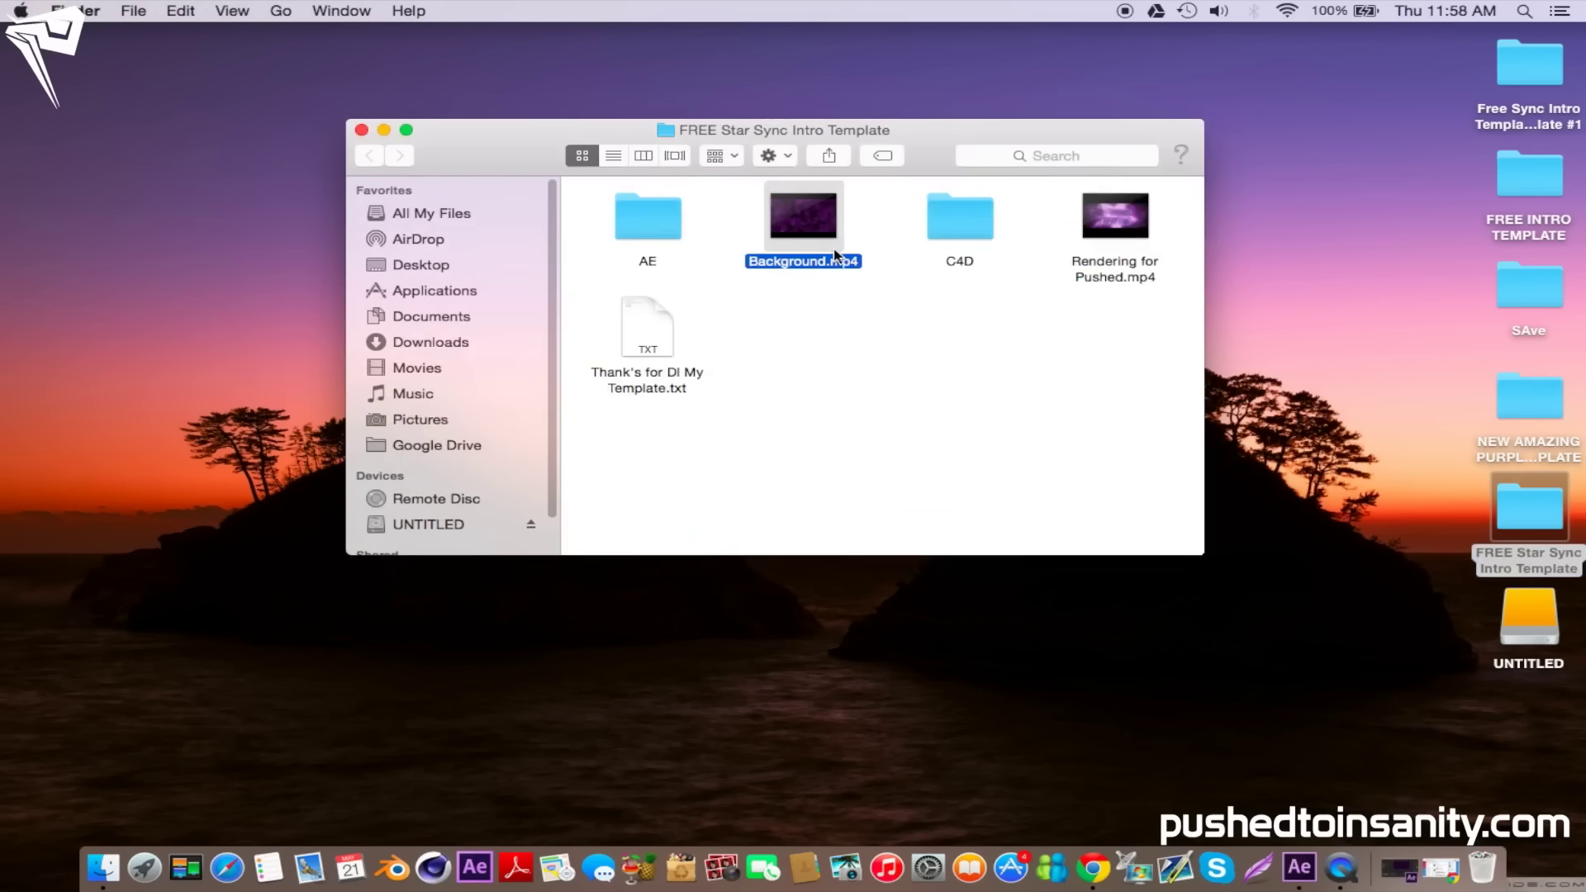
{"action": "key", "text": "space"}
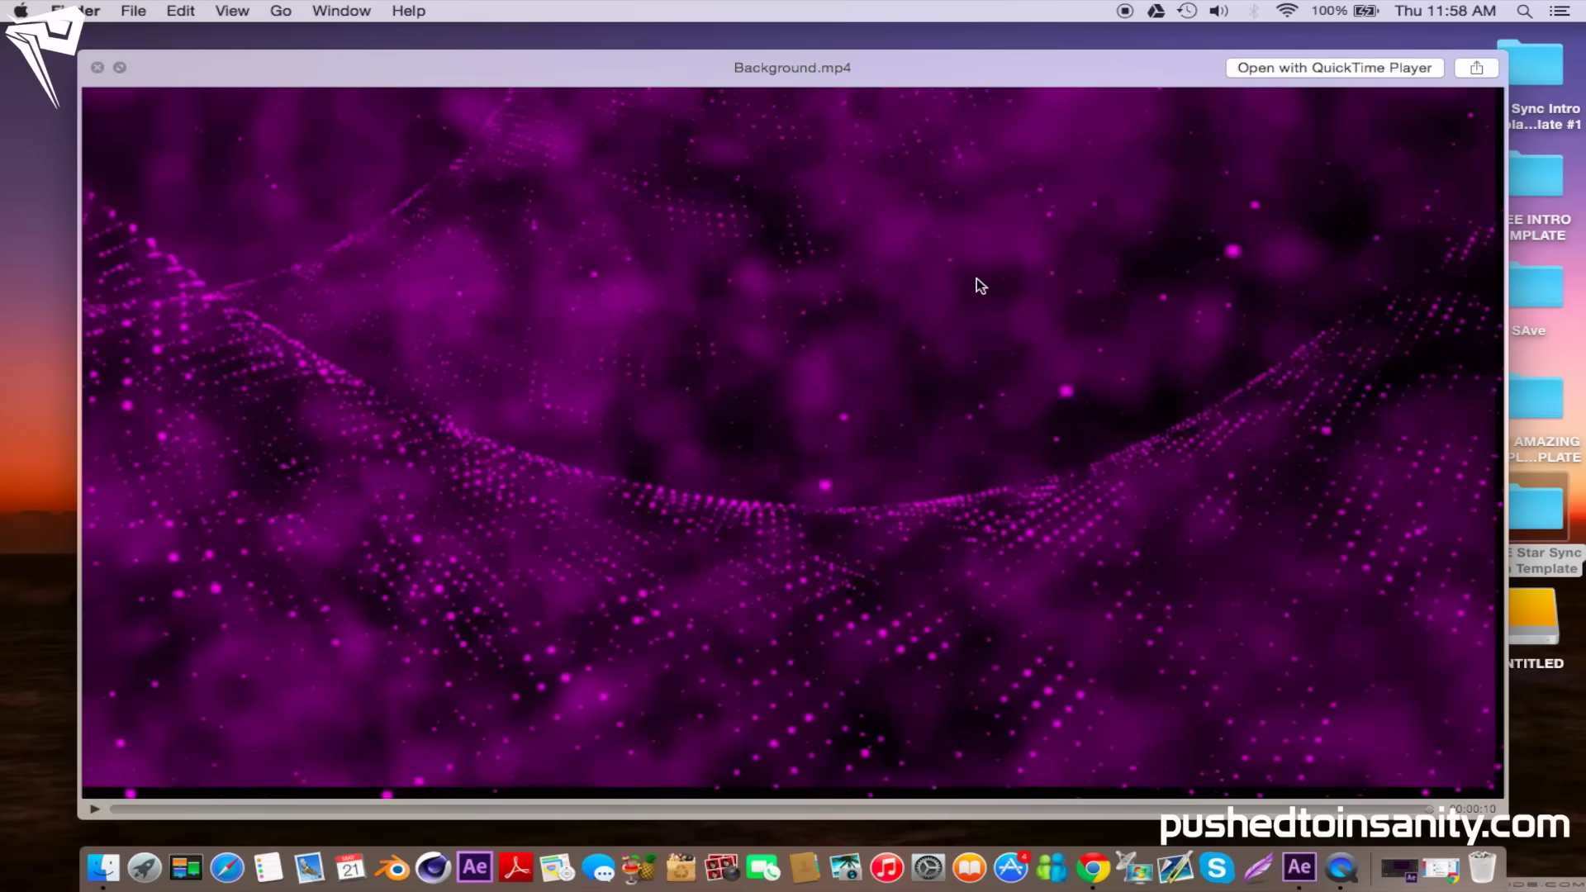
{"action": "key", "text": "space"}
{"action": "left_click", "coordinate": [928, 297]}
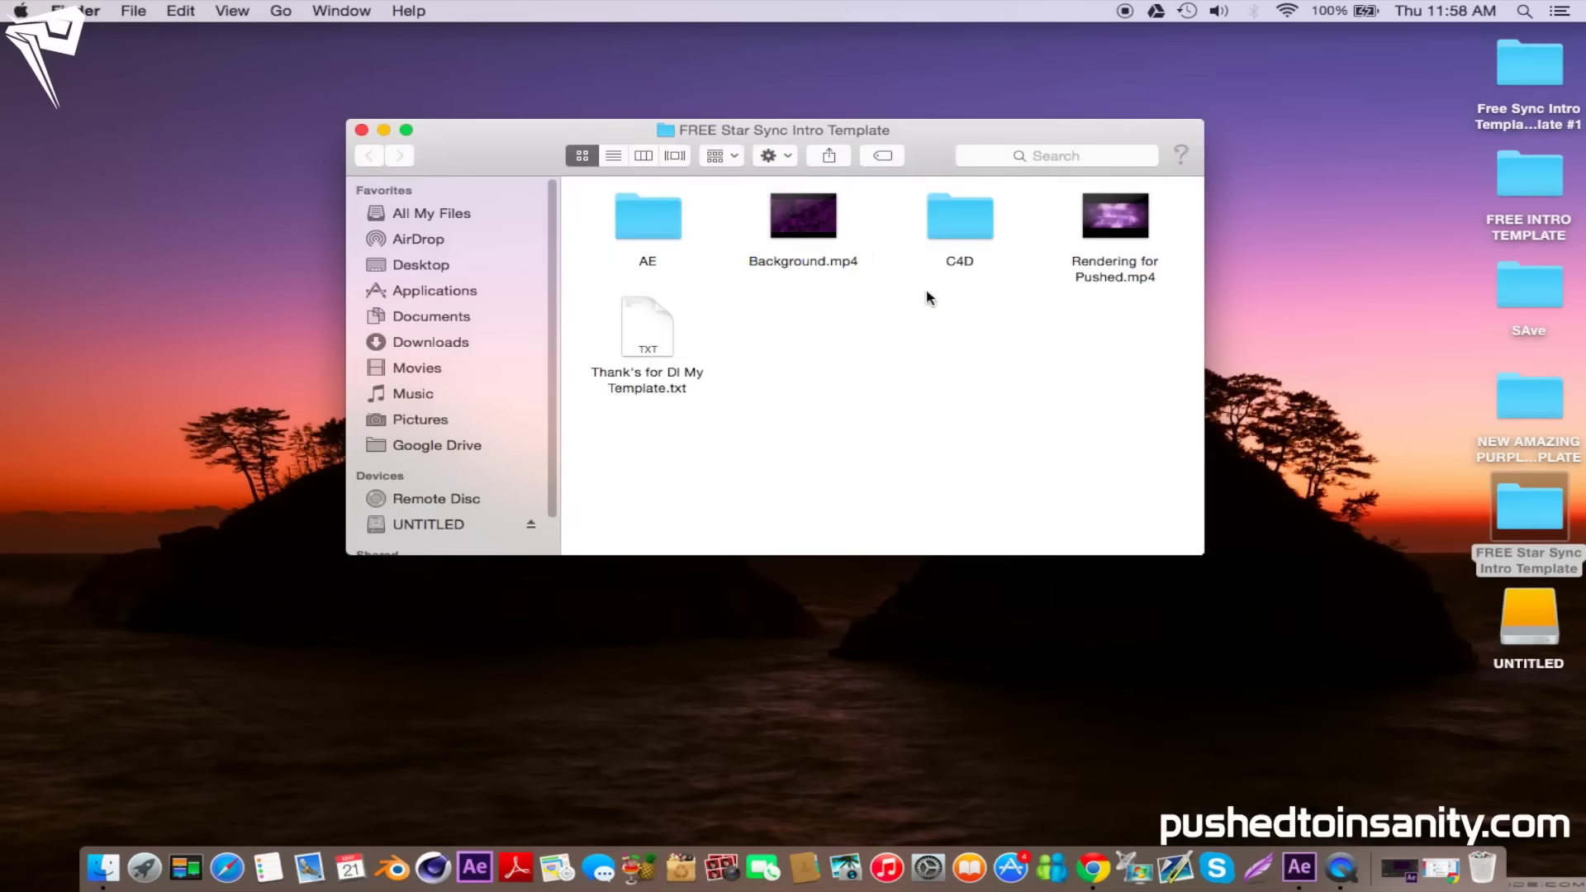
{"action": "double_click", "coordinate": [974, 222]}
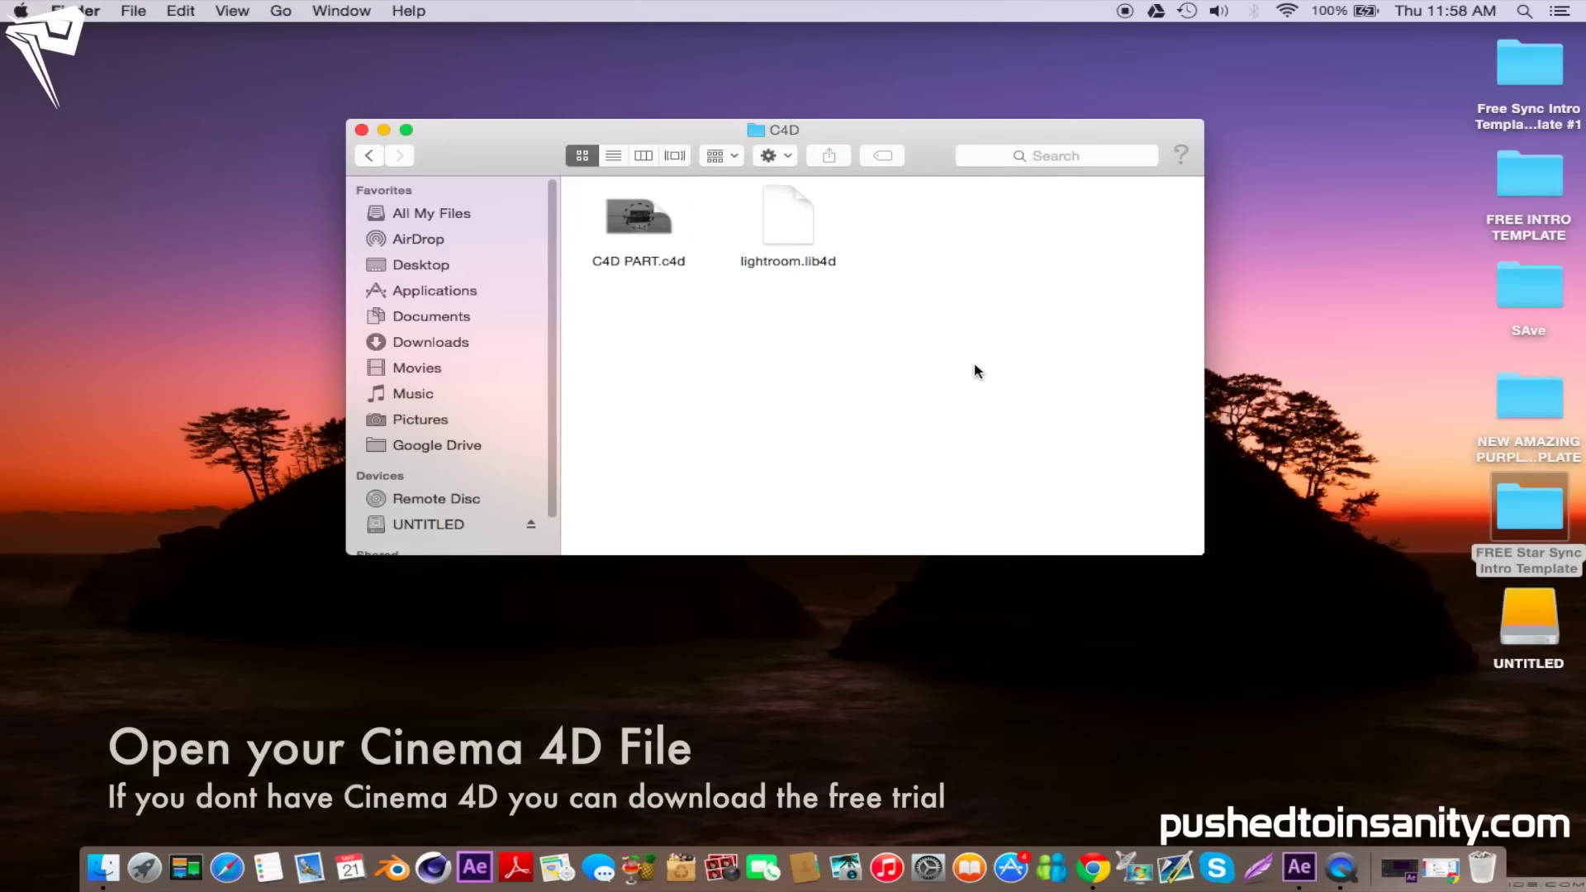
Launch C4D PART.c4d in Cinema 4D, close the folder window and dismiss the Texture Error warning
{"action": "double_click", "coordinate": [641, 218]}
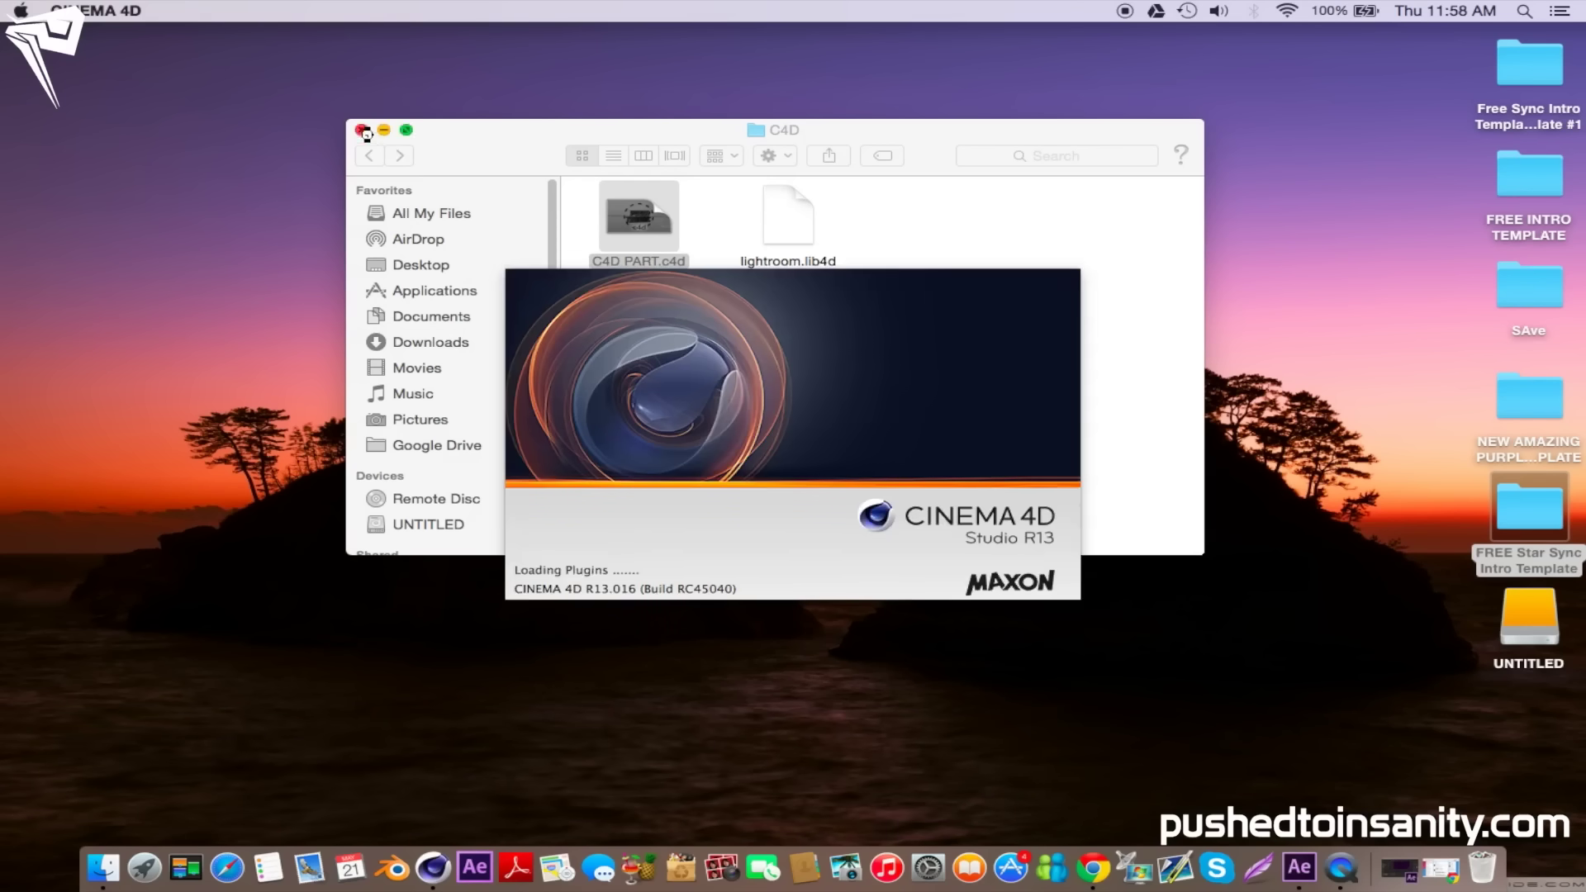
{"action": "left_click", "coordinate": [362, 130]}
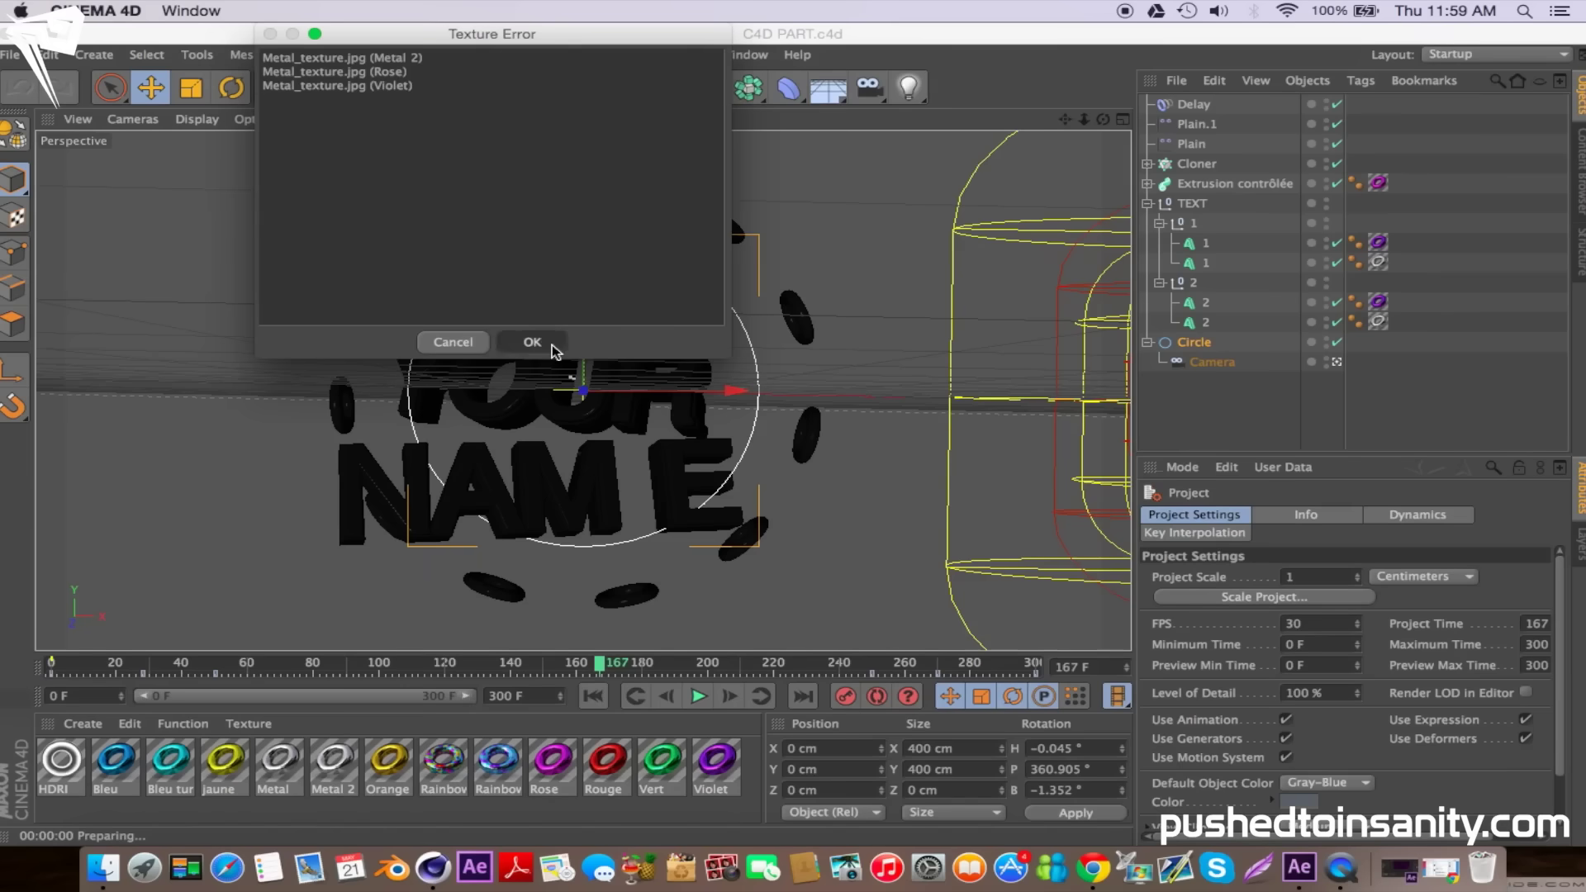
{"action": "left_click", "coordinate": [552, 347]}
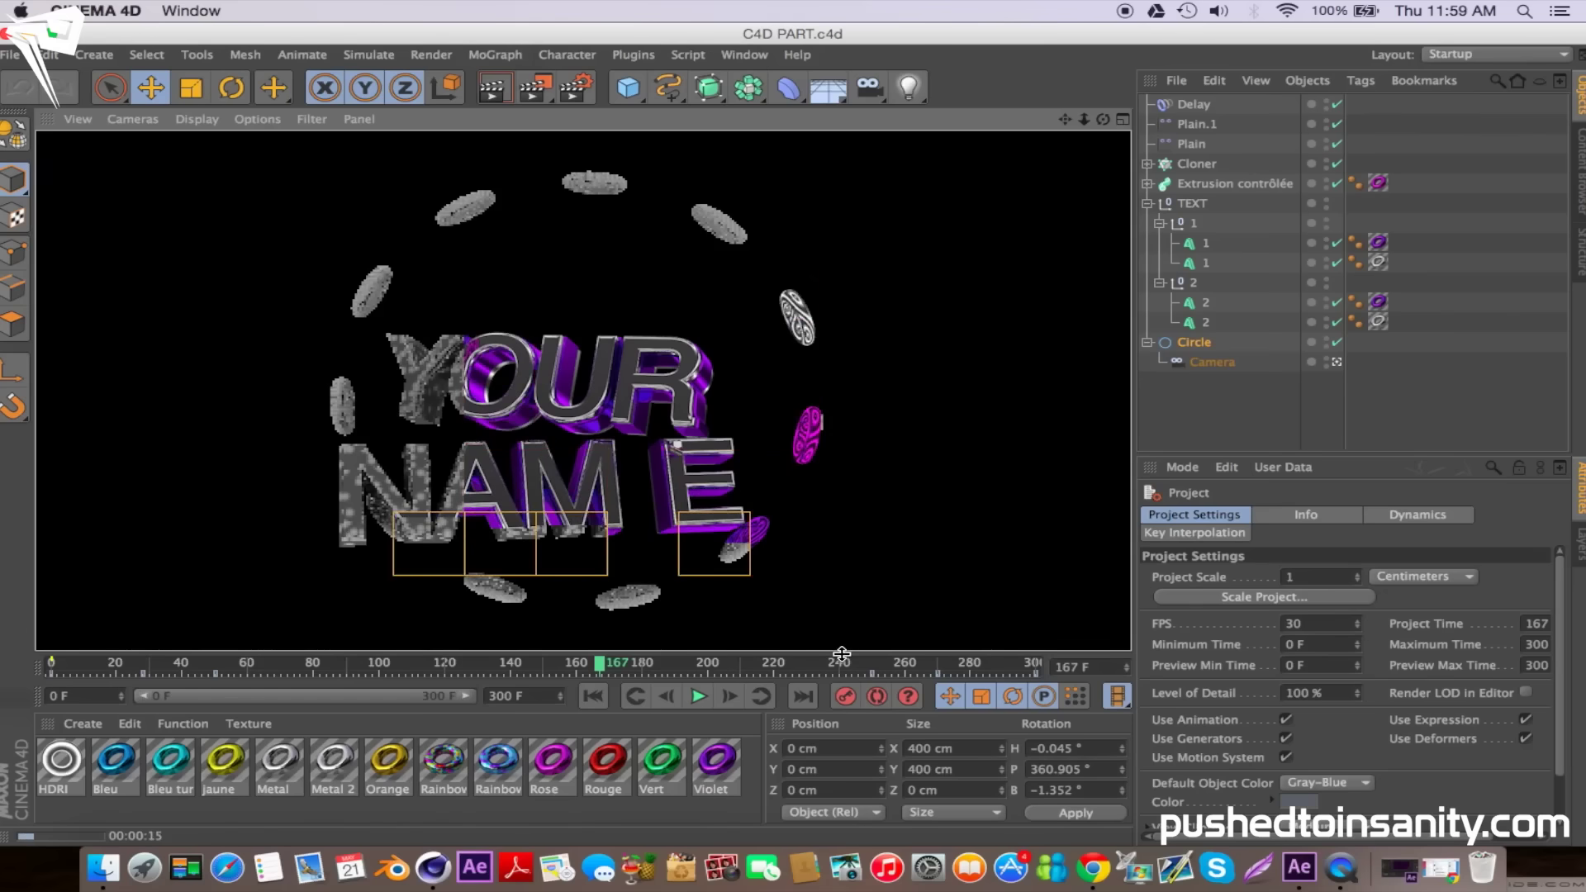
Drag the green Vert material onto the NAME and YOUR text objects and re-render the viewport
{"action": "left_click", "coordinate": [576, 82]}
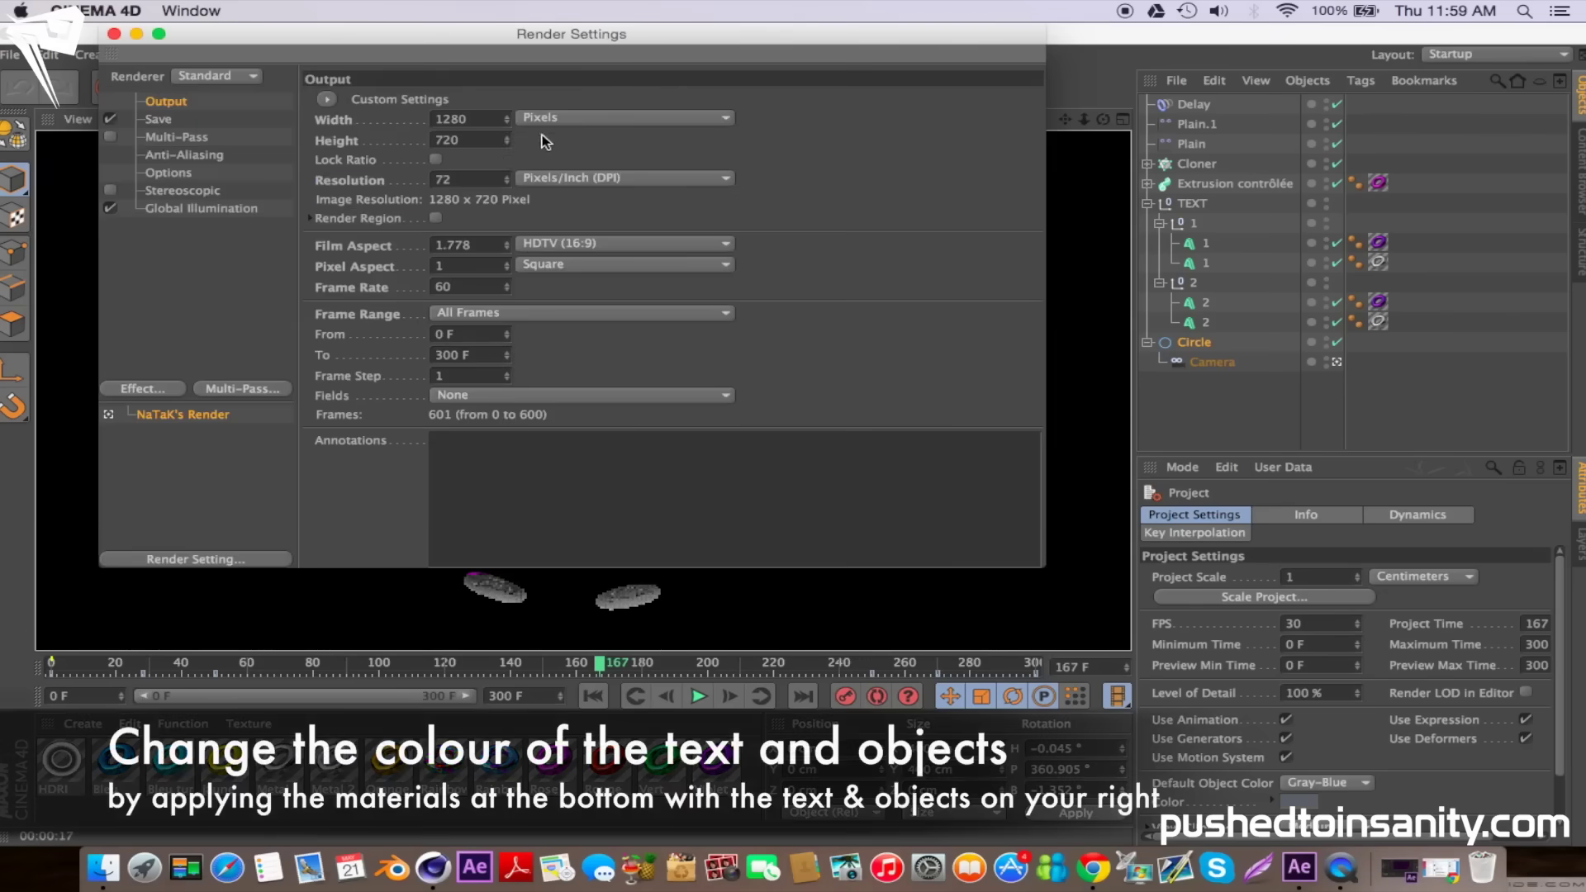
{"action": "left_click", "coordinate": [114, 34]}
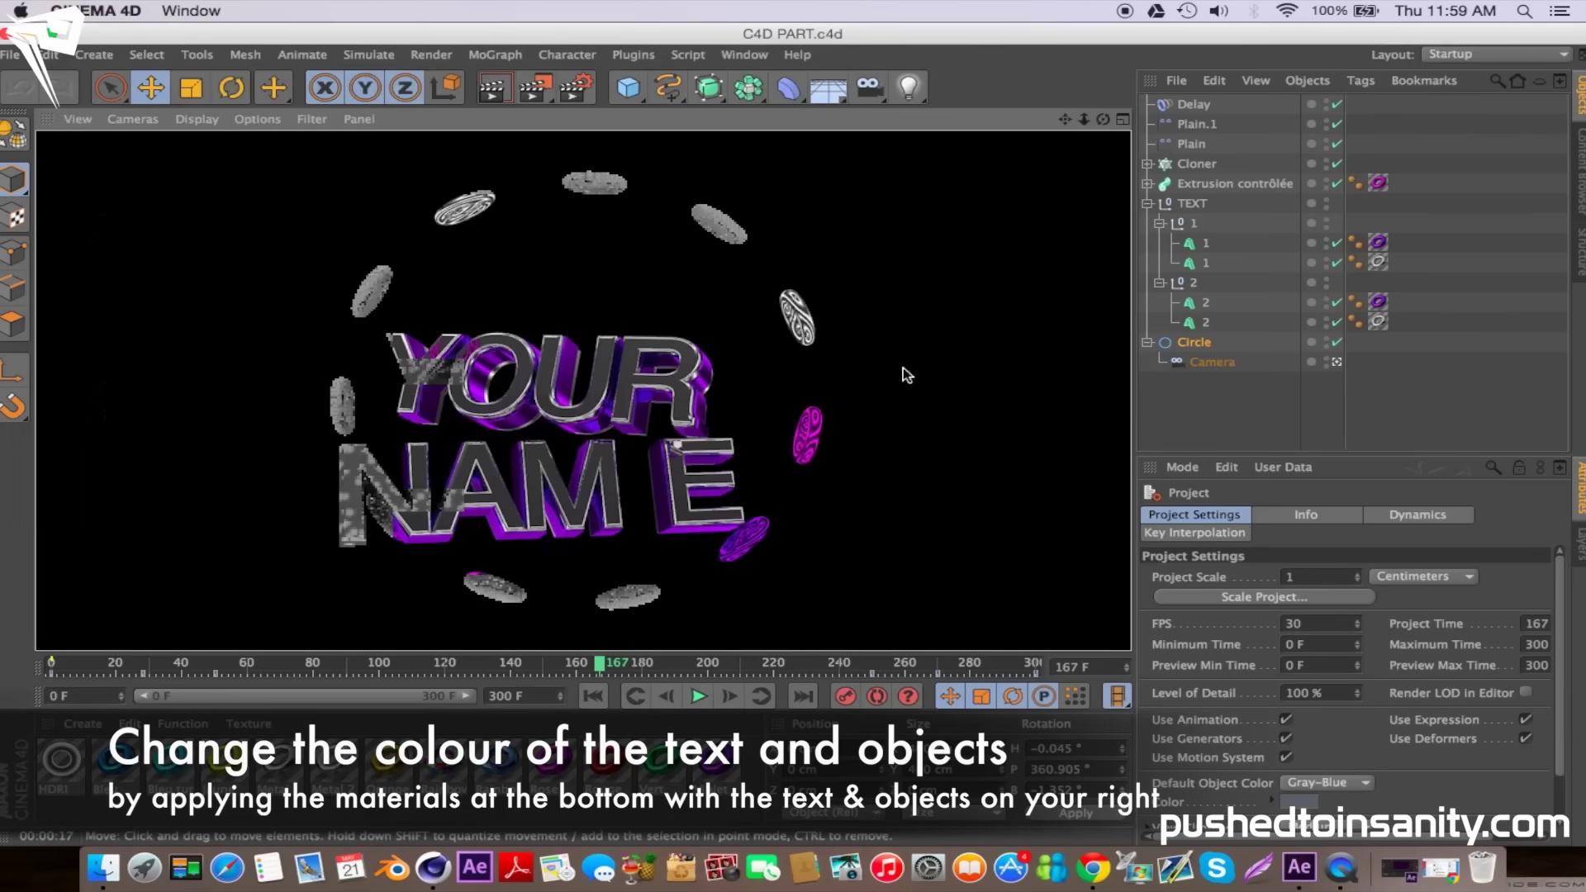
{"action": "left_click", "coordinate": [487, 816]}
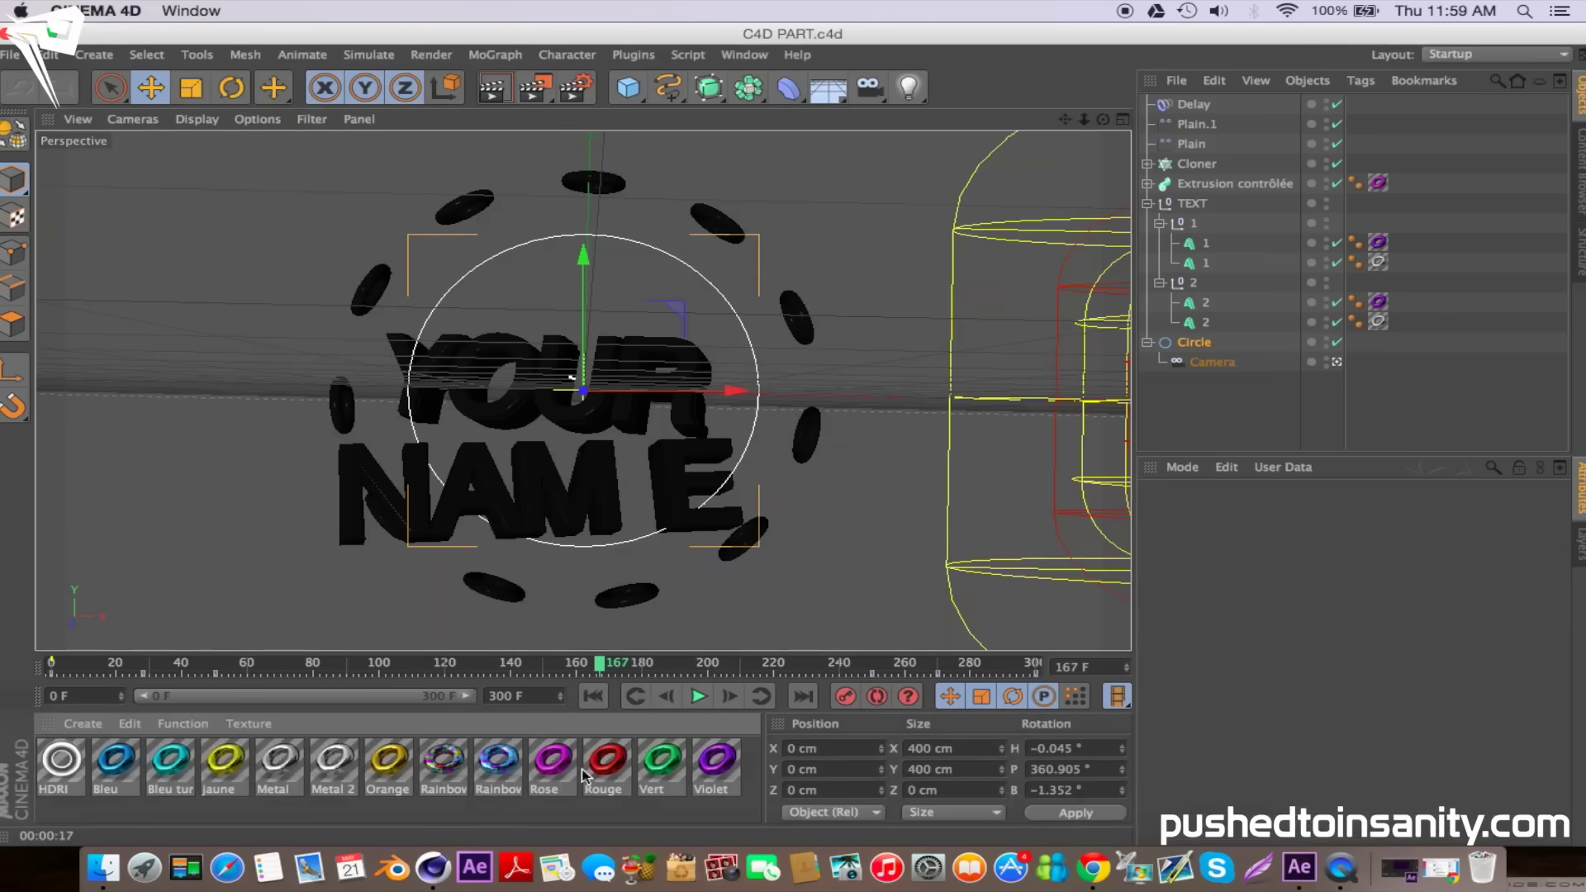
{"action": "left_click_drag", "start_coordinate": [712, 766], "coordinate": [1380, 302]}
{"action": "left_click_drag", "start_coordinate": [616, 786], "coordinate": [1377, 248]}
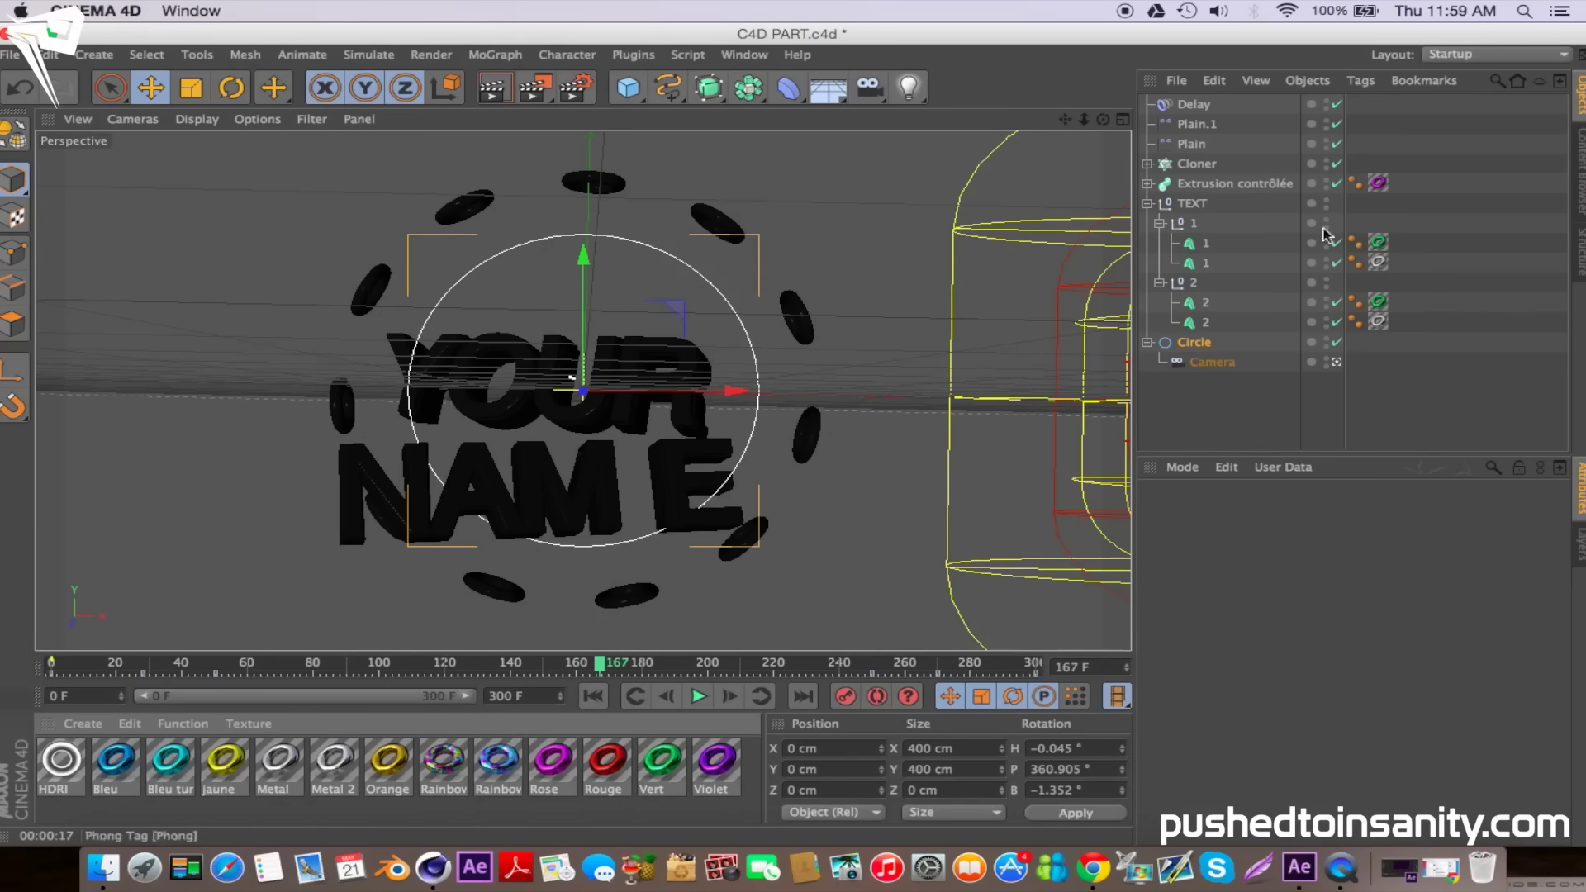
{"action": "left_click", "coordinate": [490, 89]}
{"action": "left_click", "coordinate": [528, 342]}
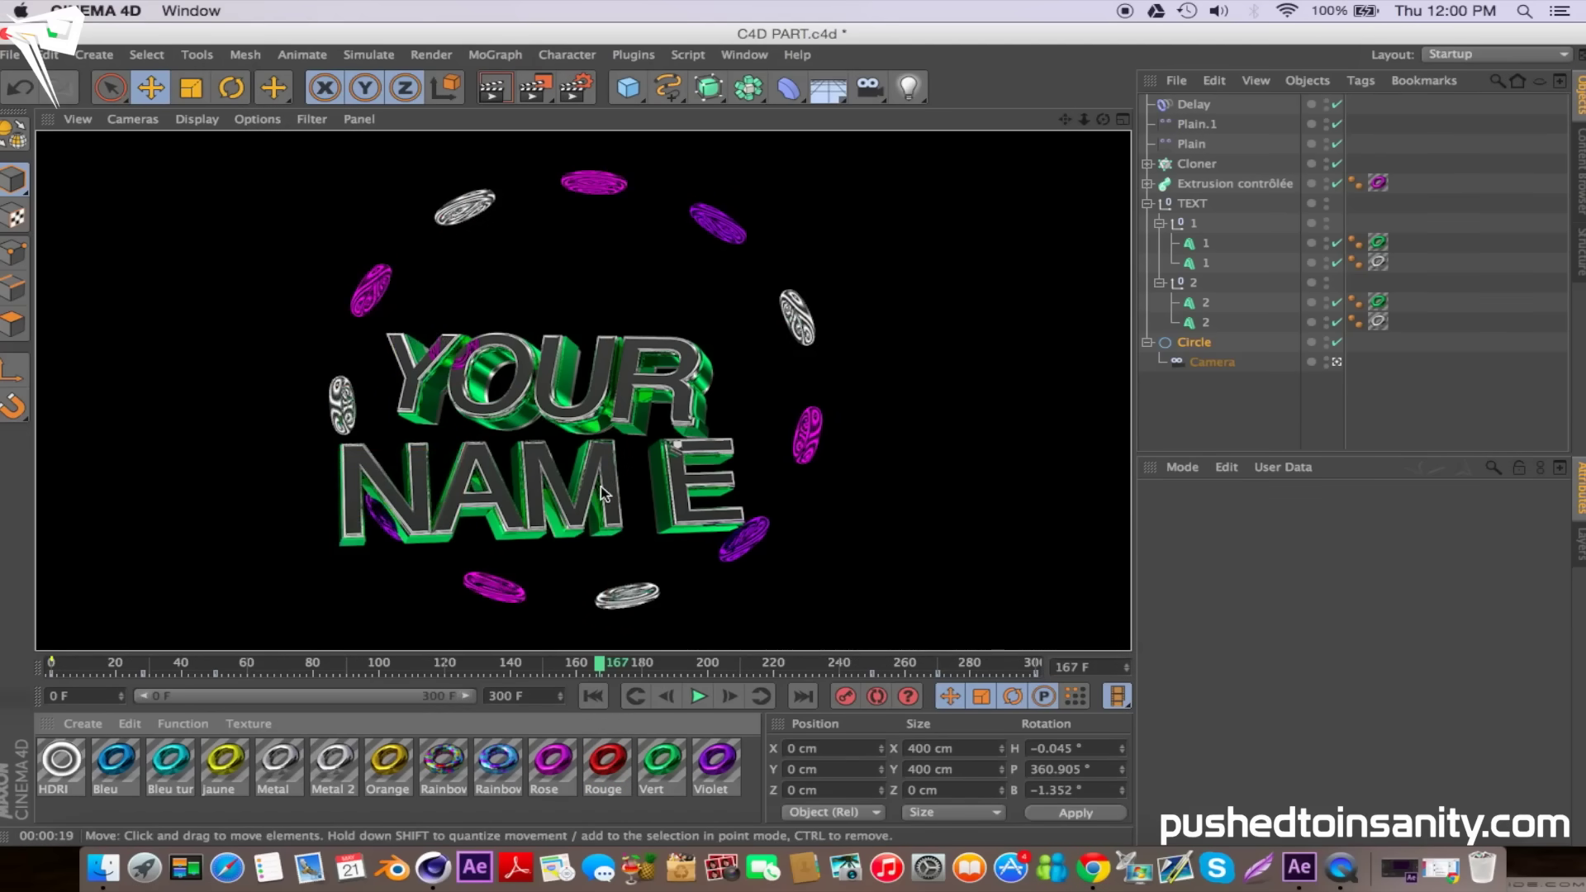
Replace the top-line YOUR text on both MoText 1 objects with PUSH
{"action": "left_click_drag", "start_coordinate": [600, 666], "coordinate": [533, 669]}
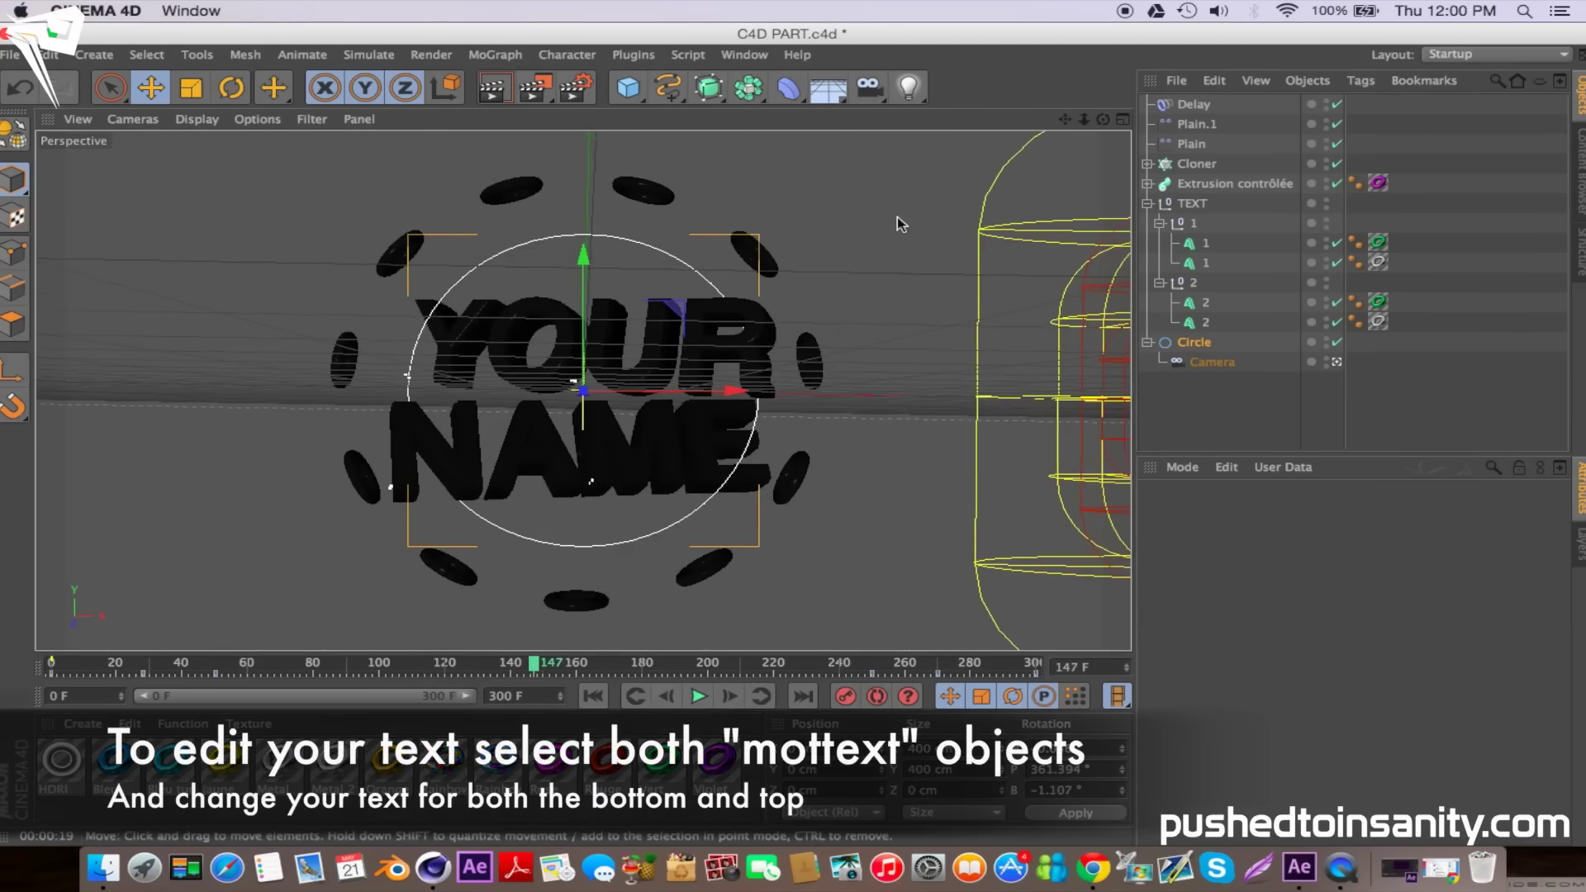
{"action": "left_click", "coordinate": [1209, 245], "text": "shift"}
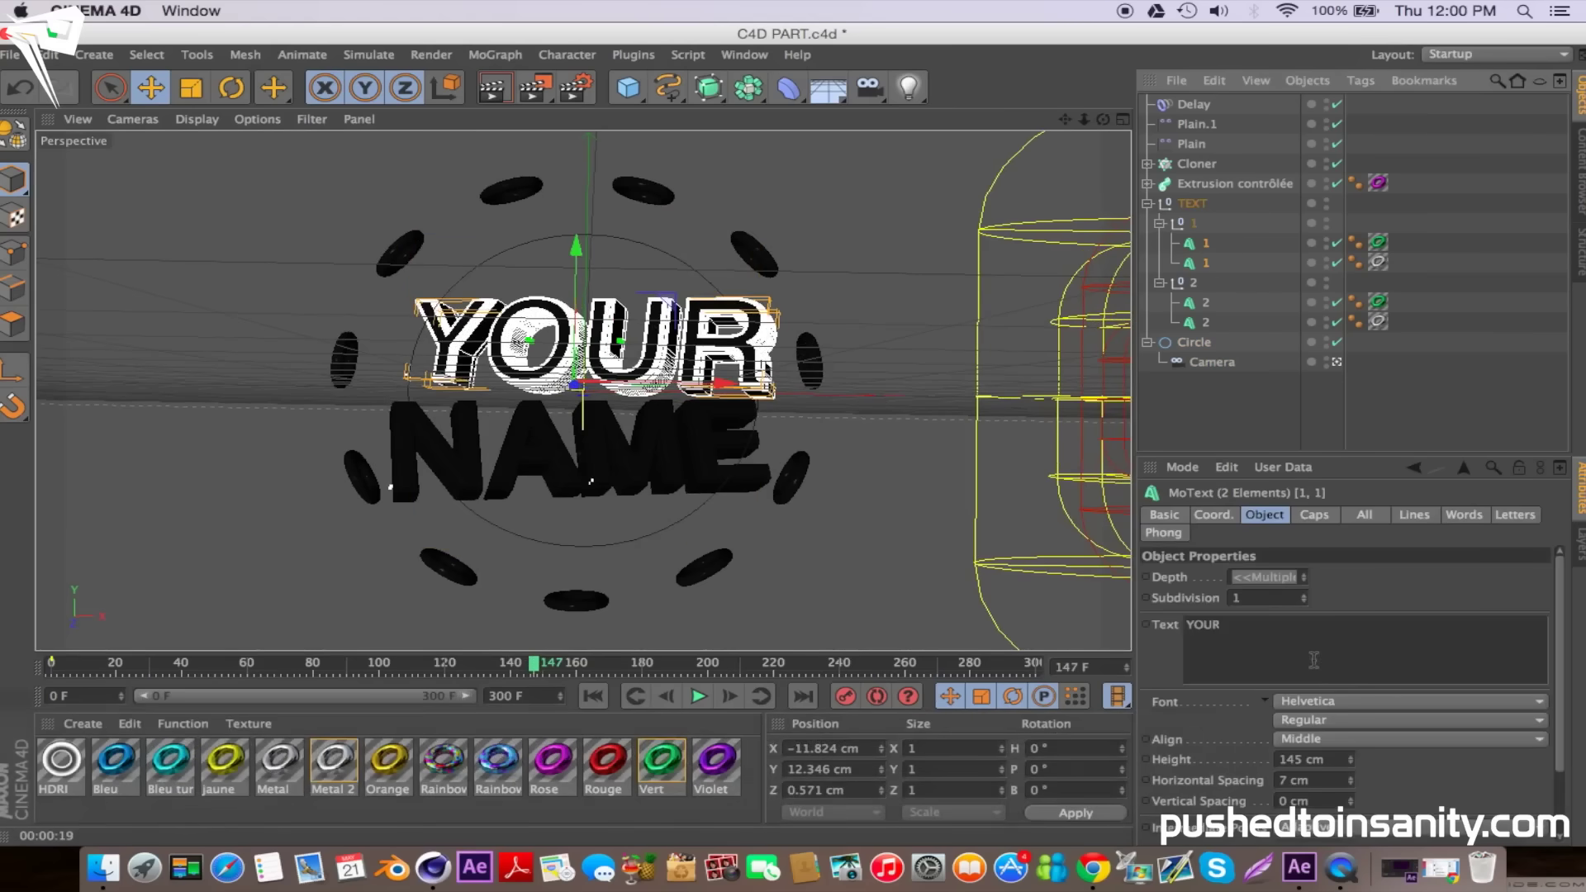
{"action": "left_click", "coordinate": [1314, 659]}
{"action": "type", "text": "PUSH"}
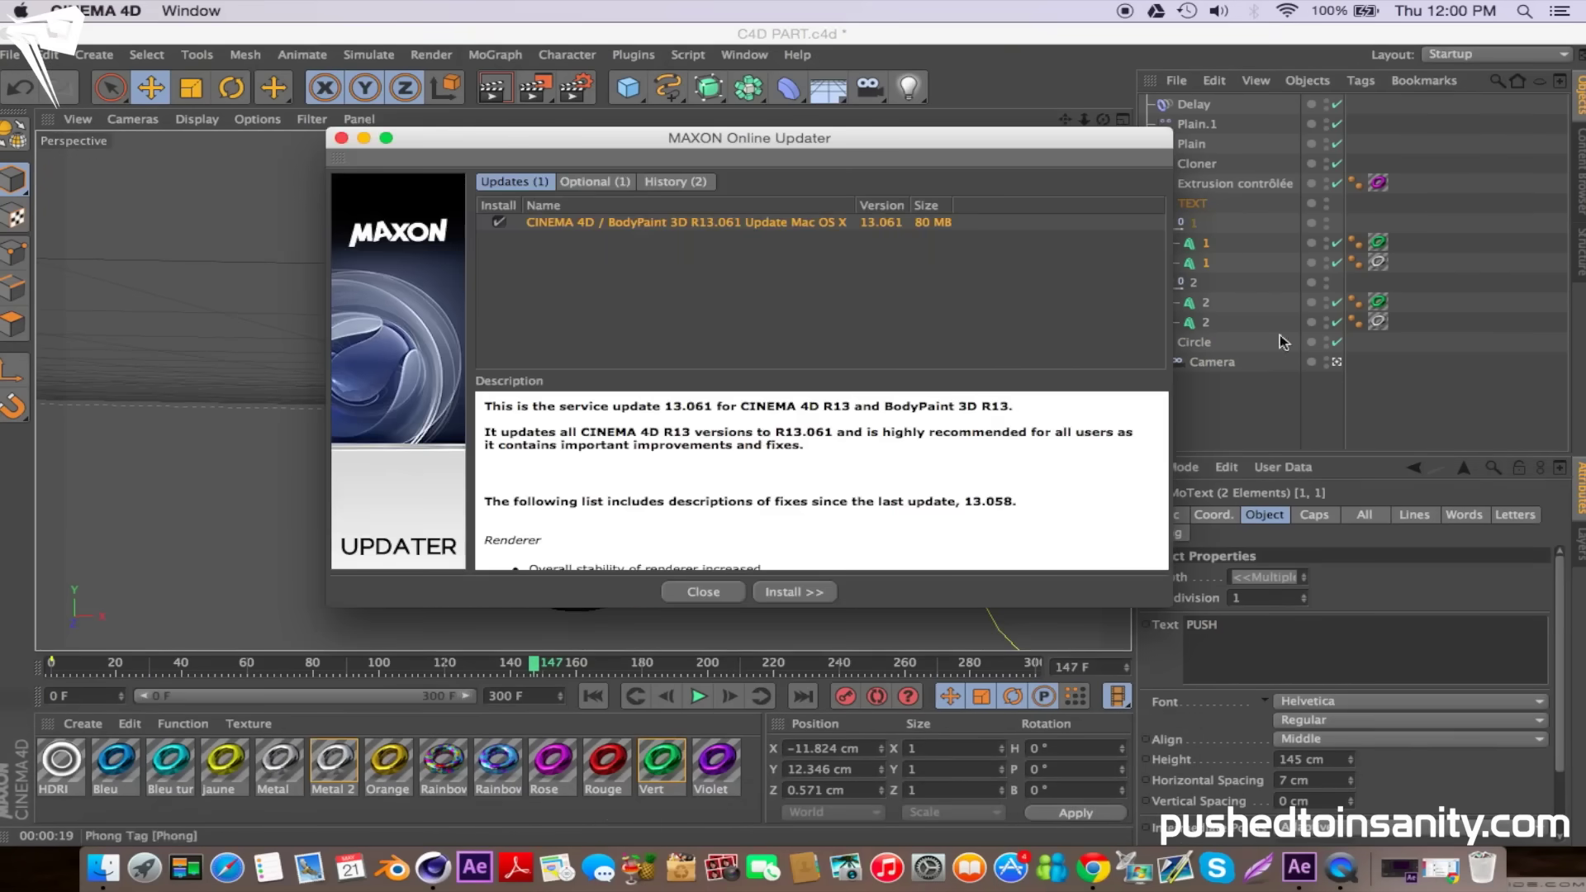
{"action": "left_click", "coordinate": [698, 591]}
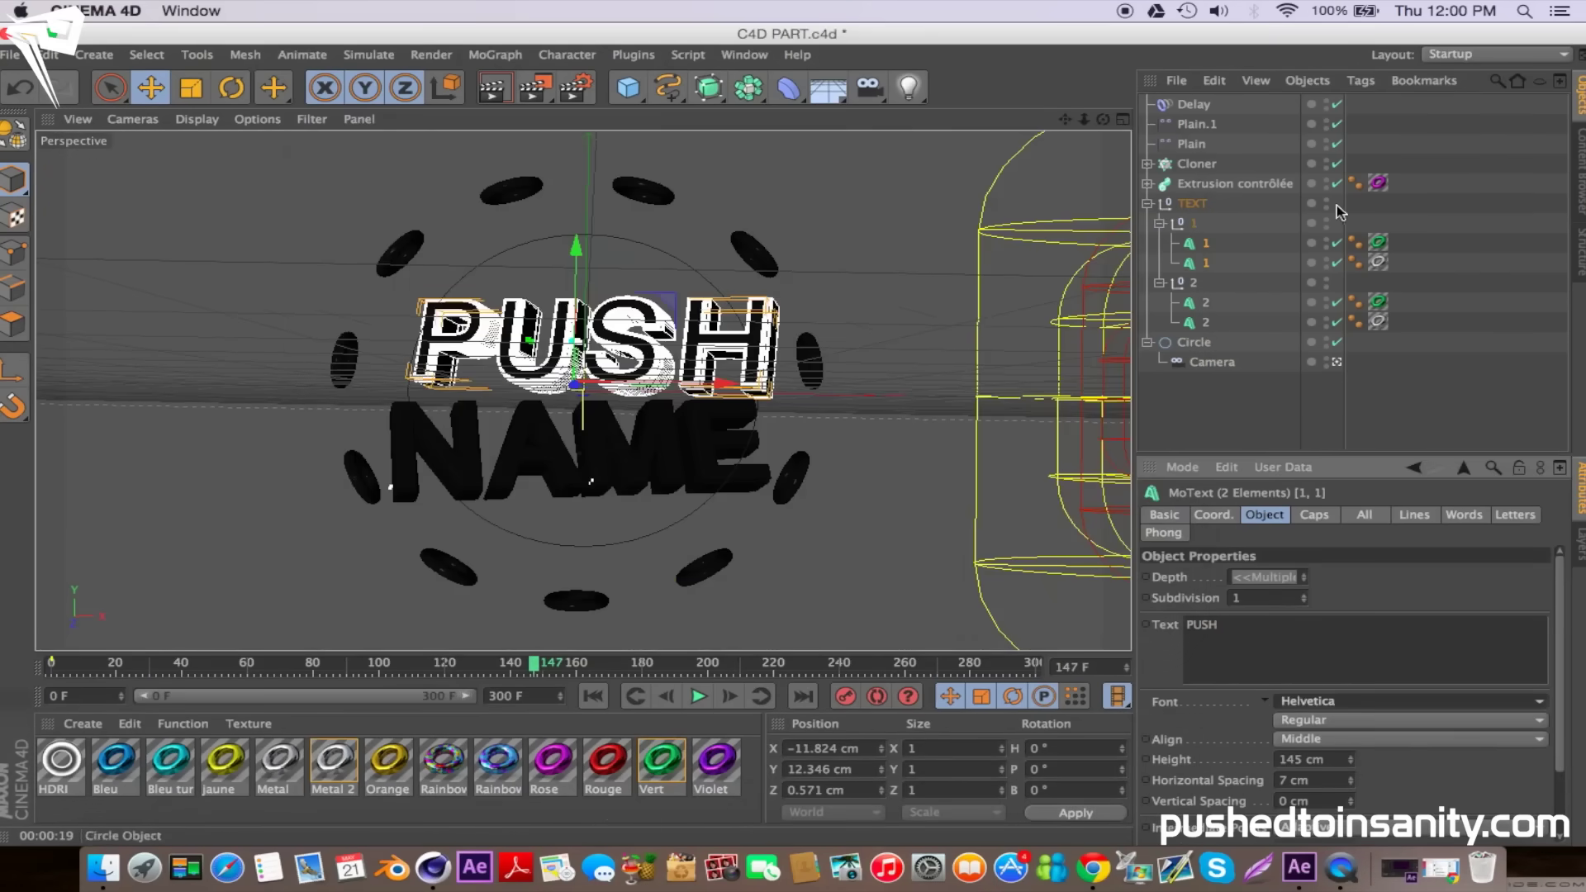
Change both bottom-line MoText 2 objects to read INSANITY
{"action": "left_click", "coordinate": [1208, 312]}
{"action": "left_click", "coordinate": [1206, 322], "text": "shift"}
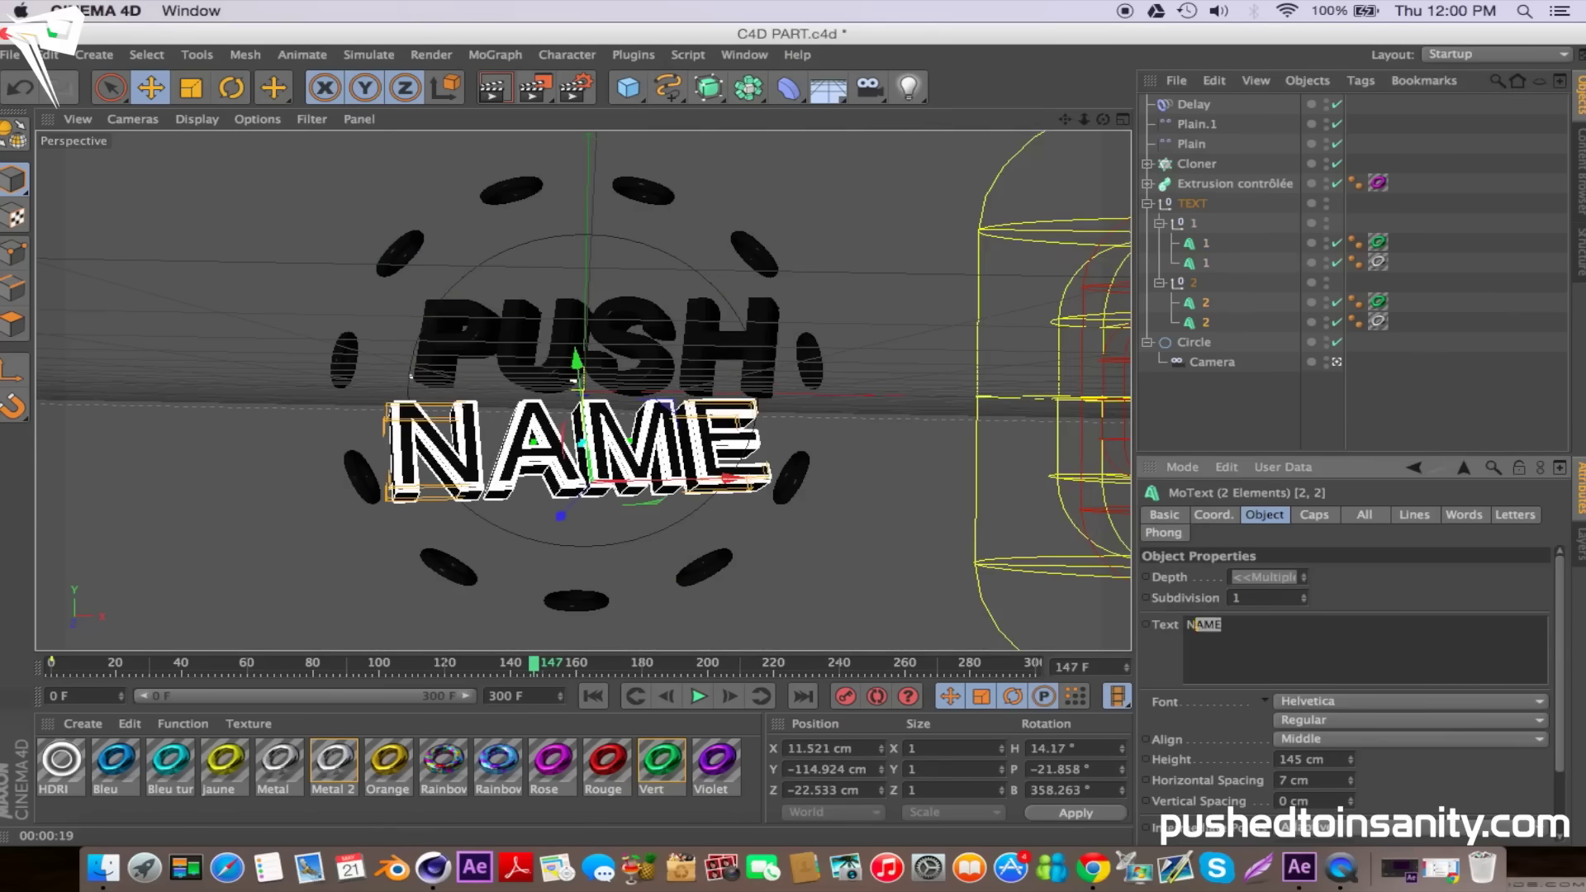
{"action": "type", "text": "INSANITY"}
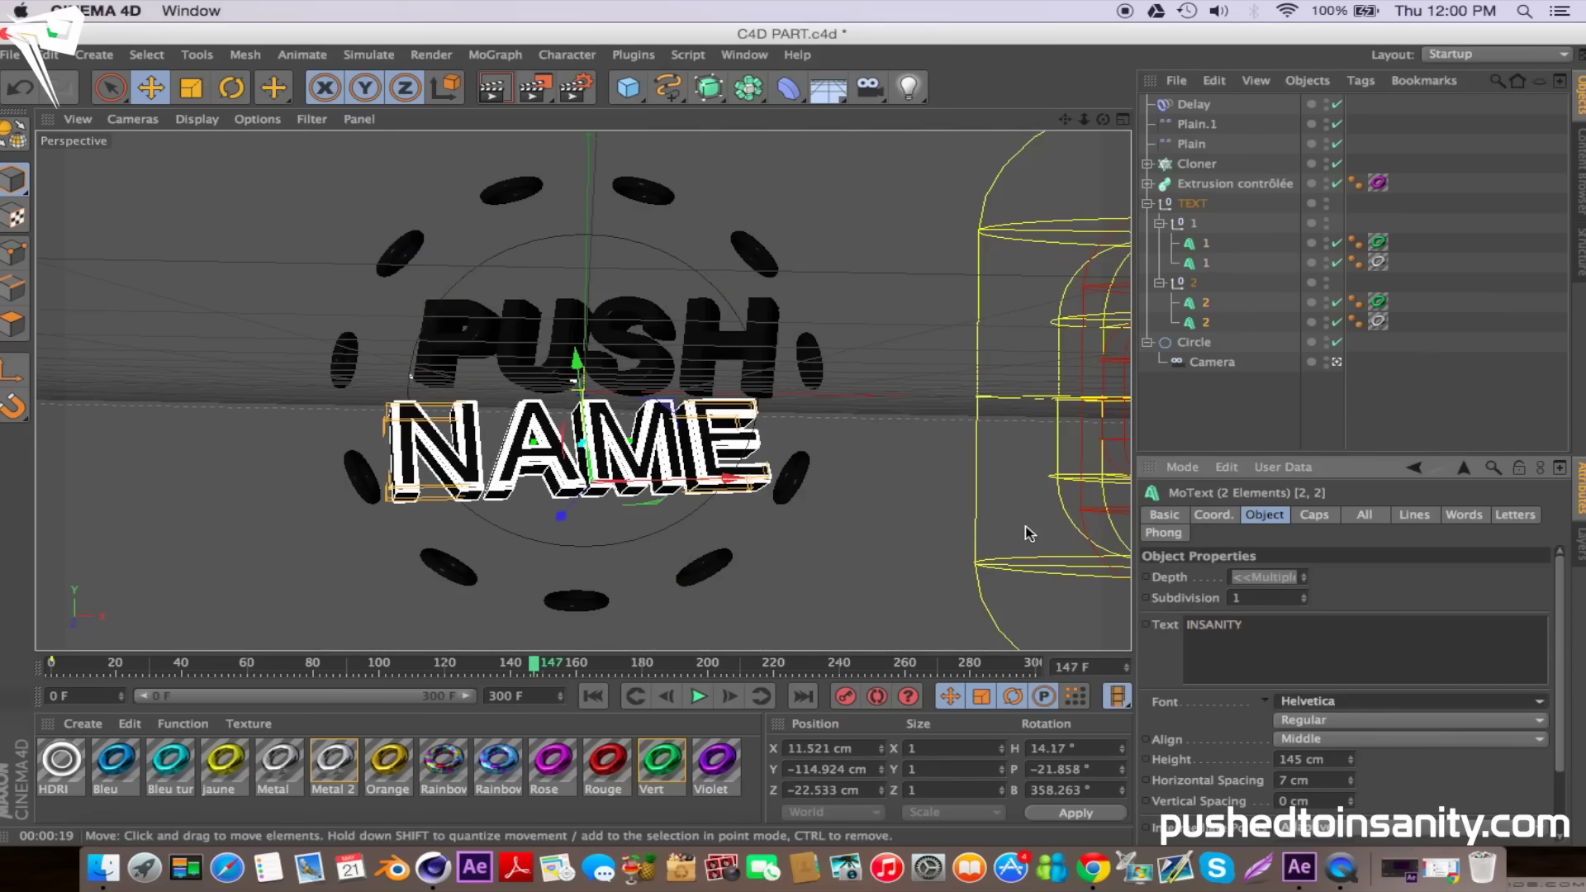
{"action": "key", "text": "Return"}
Reduce INSANITY's letter height to 101 cm, scrubbing the timeline to check spacing
{"action": "left_click_drag", "start_coordinate": [534, 664], "coordinate": [636, 664]}
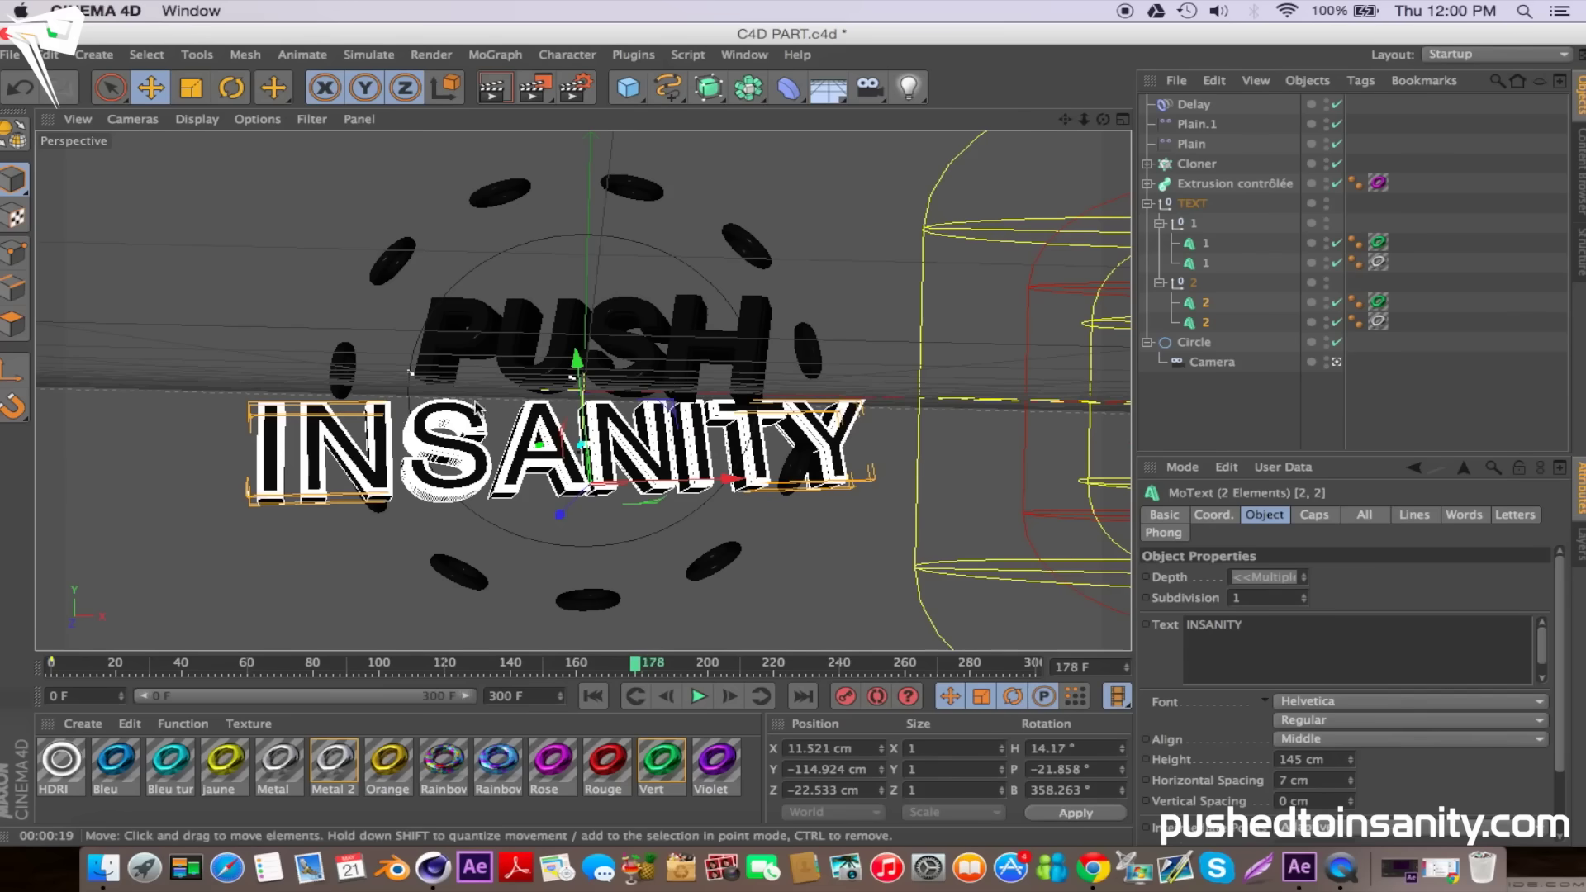
{"action": "mouse_move", "coordinate": [1352, 765]}
{"action": "left_mouse_down"}
{"action": "mouse_move", "coordinate": [1351, 806]}
{"action": "mouse_move", "coordinate": [1345, 754]}
{"action": "left_mouse_up"}
{"action": "left_click_drag", "start_coordinate": [634, 666], "coordinate": [693, 678]}
{"action": "left_click_drag", "start_coordinate": [1350, 759], "coordinate": [1353, 766]}
{"action": "left_click_drag", "start_coordinate": [692, 665], "coordinate": [239, 719]}
In Render Settings' Save section, name the output FREE STAR SYNC in the FREE INTRO TEMPLATE folder
{"action": "left_click", "coordinate": [533, 87]}
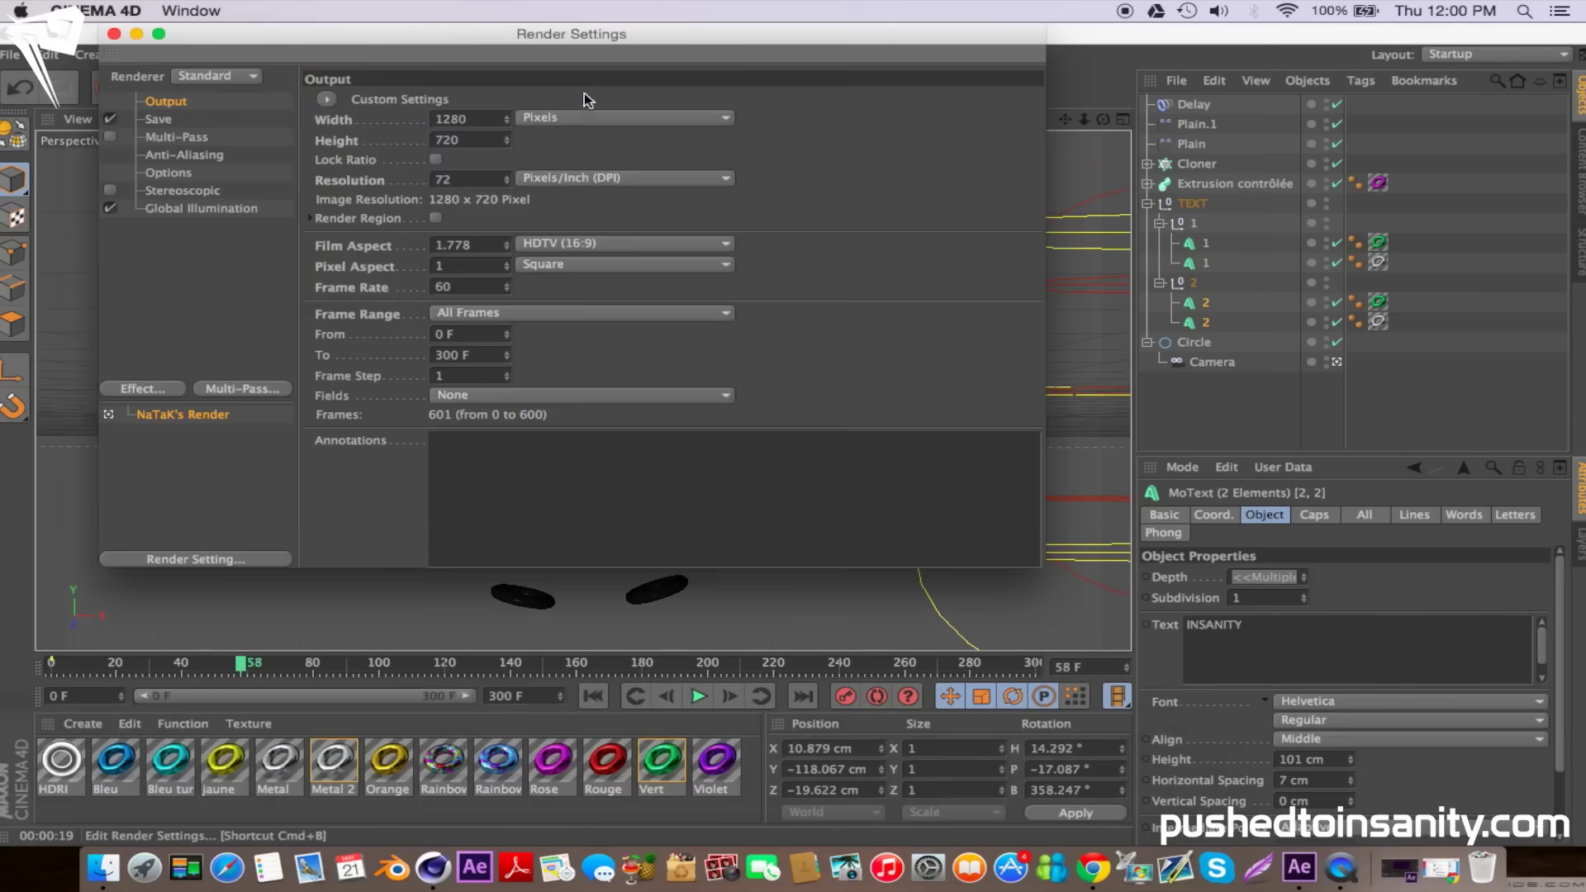
{"action": "left_click", "coordinate": [161, 121]}
{"action": "left_click", "coordinate": [1013, 141]}
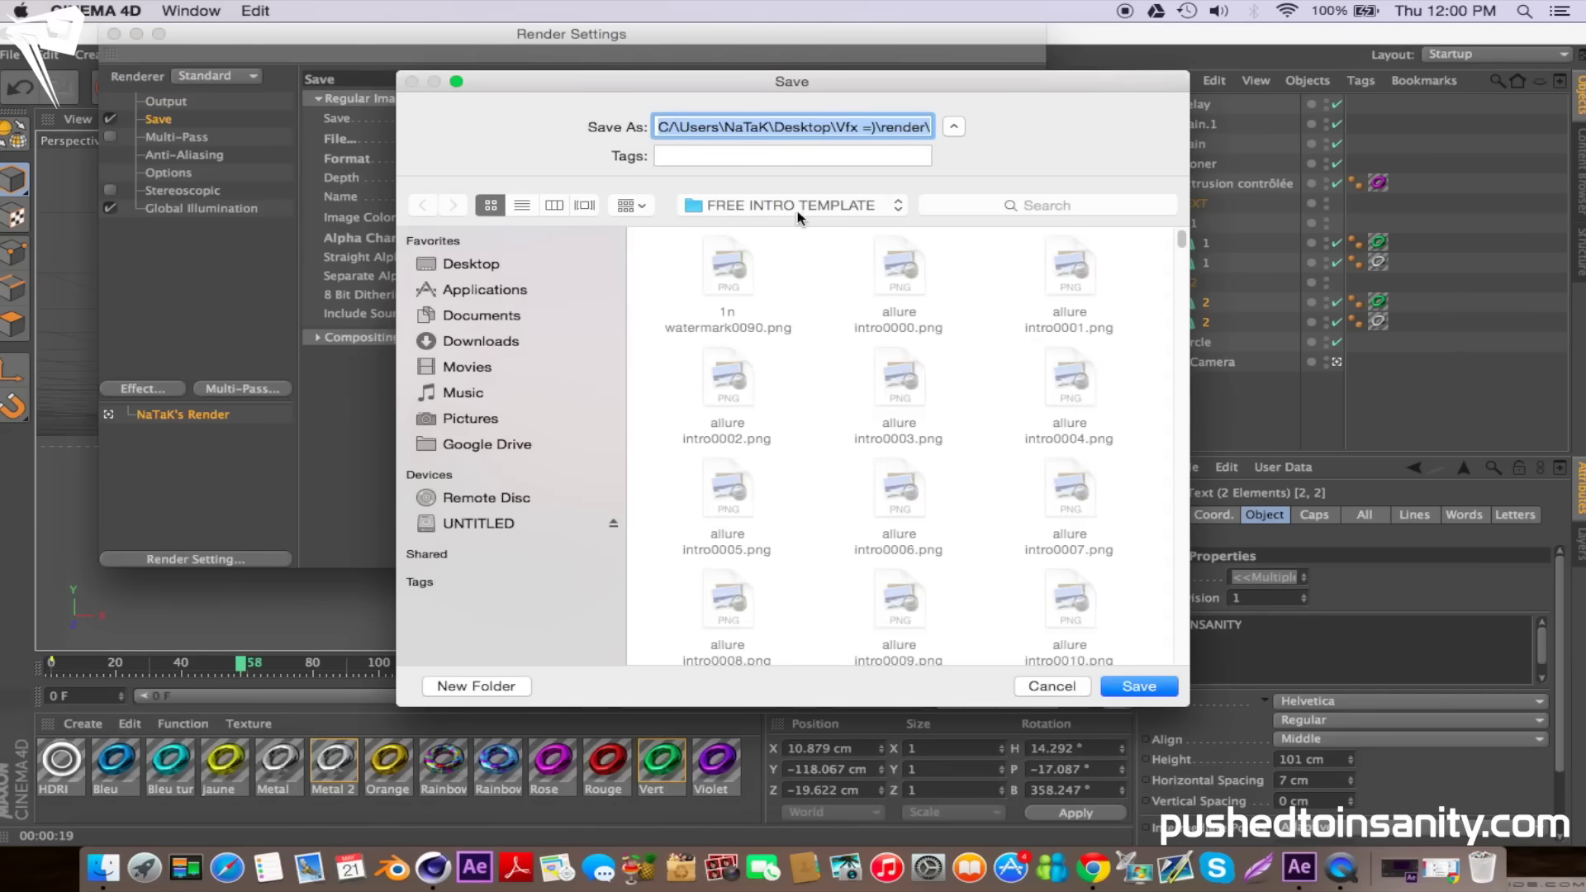
{"action": "type", "text": "FREE STAR"}
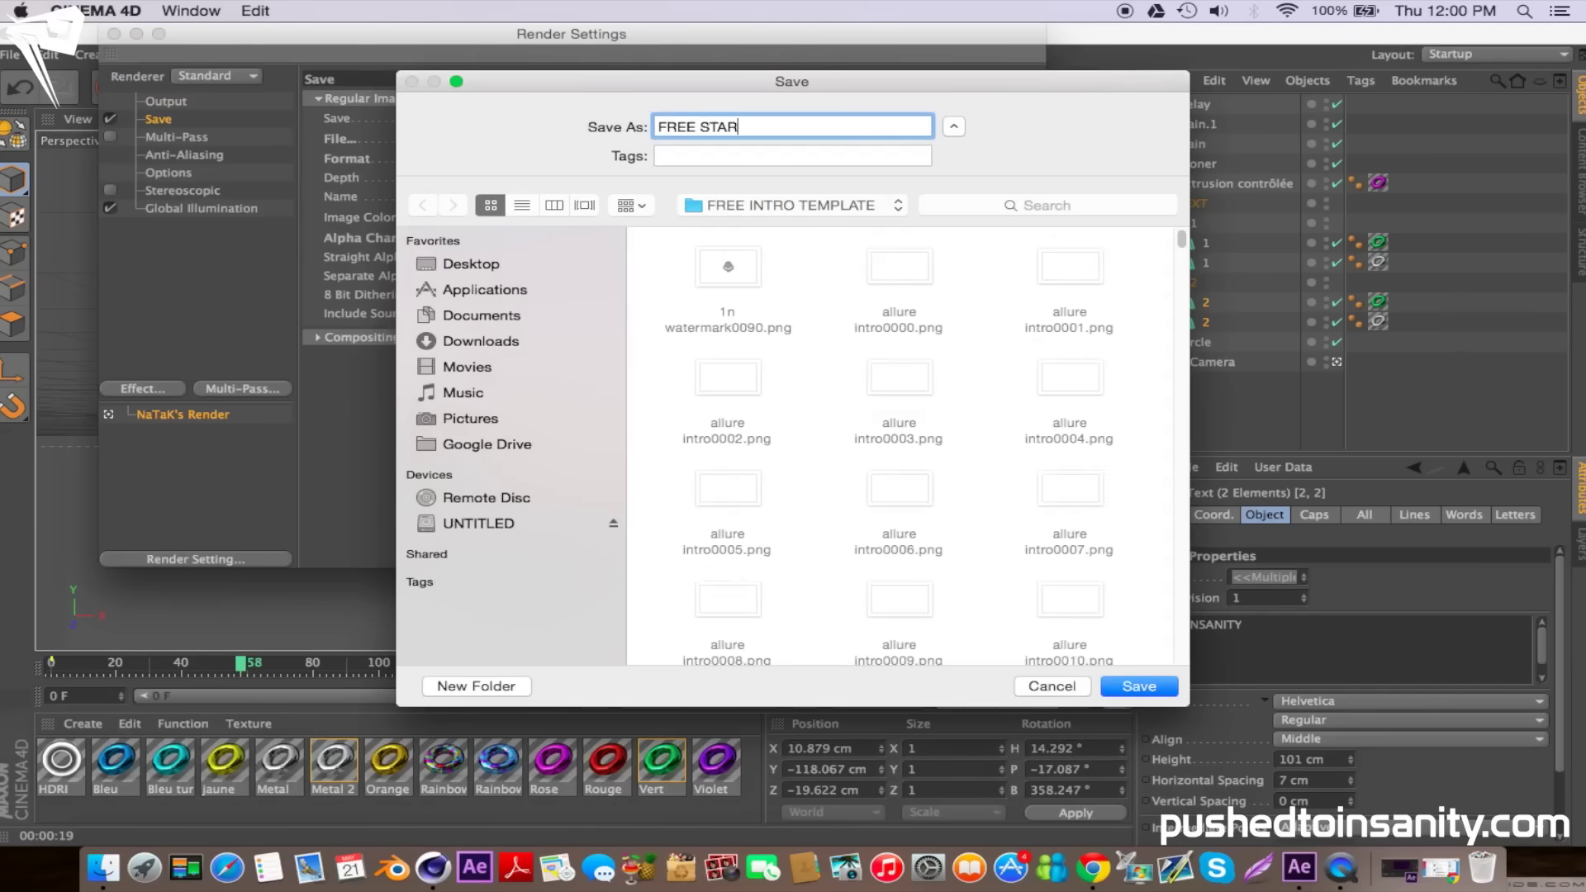
{"action": "key", "text": "Return"}
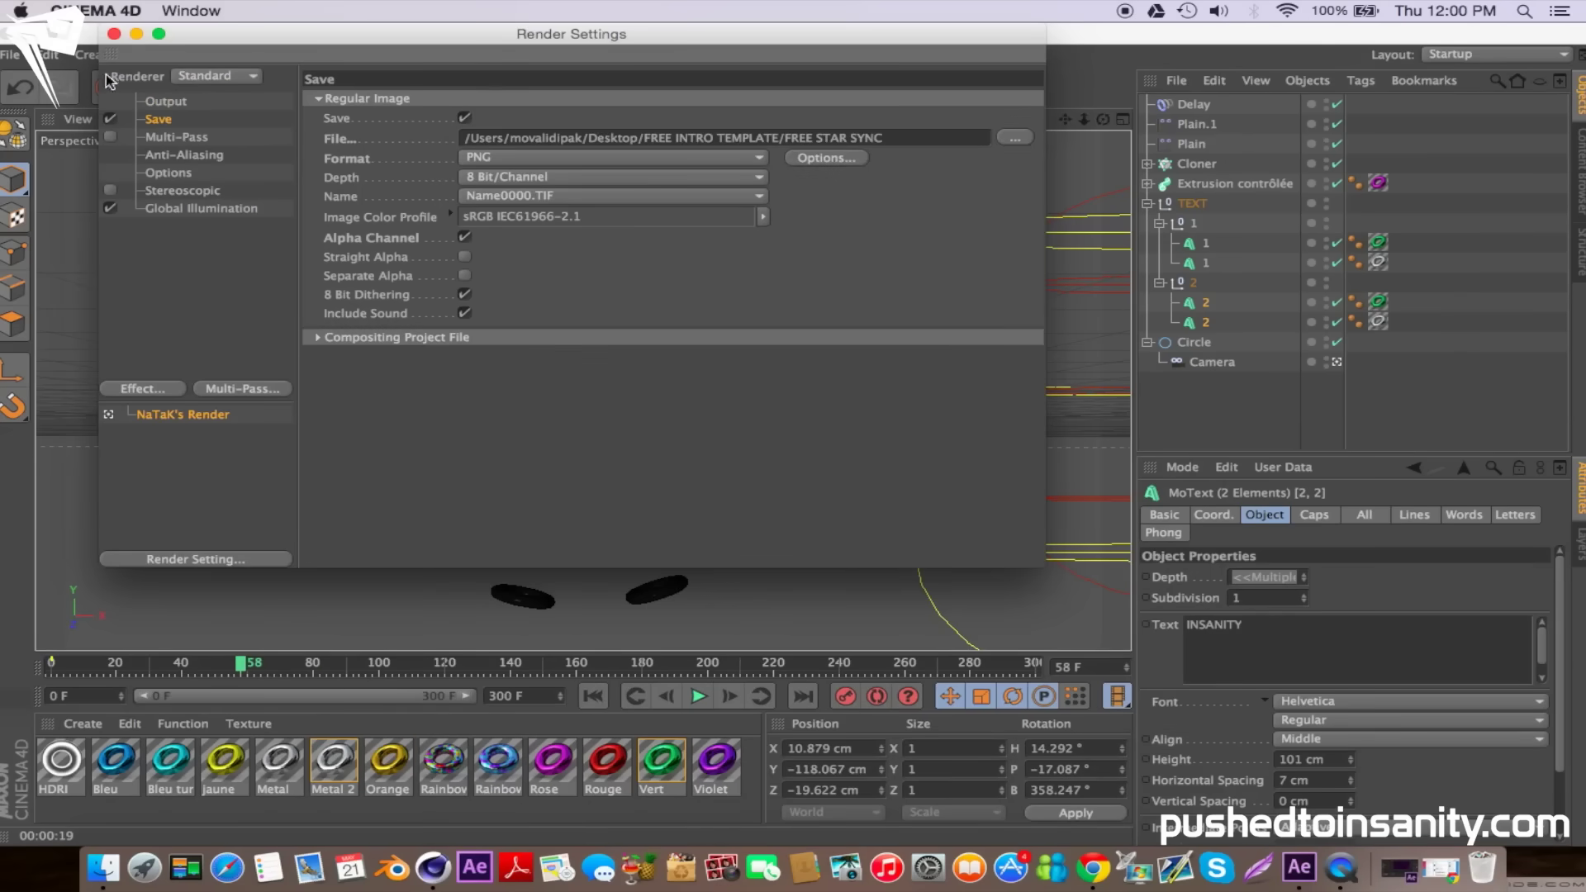
{"action": "left_click", "coordinate": [114, 33]}
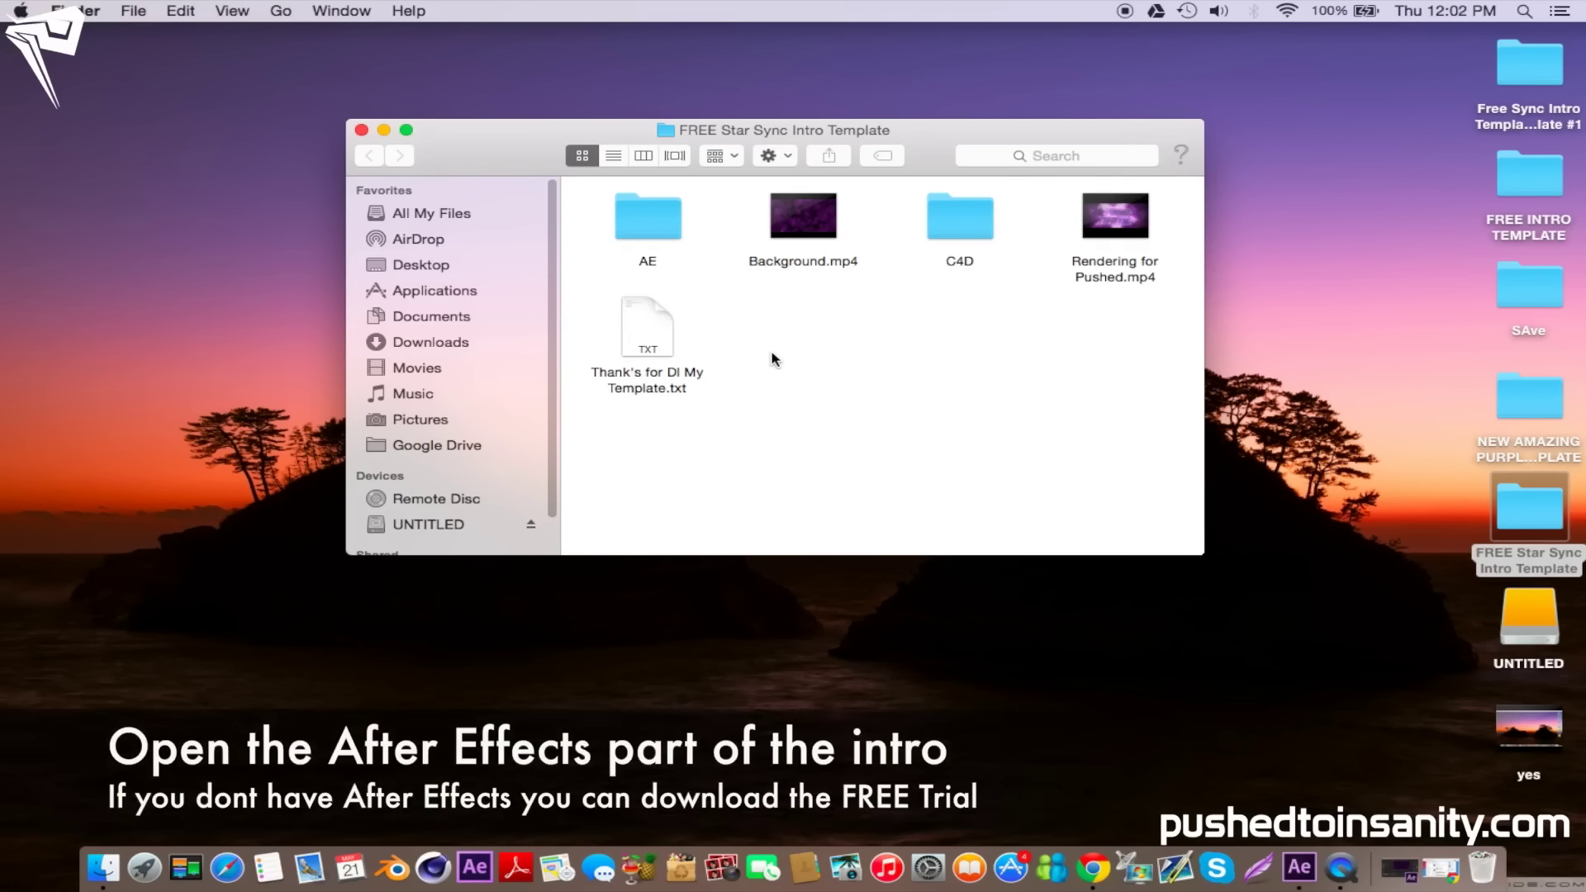
Open AE Part.aep from the AE folder in After Effects and close the Finder window
{"action": "double_click", "coordinate": [646, 215]}
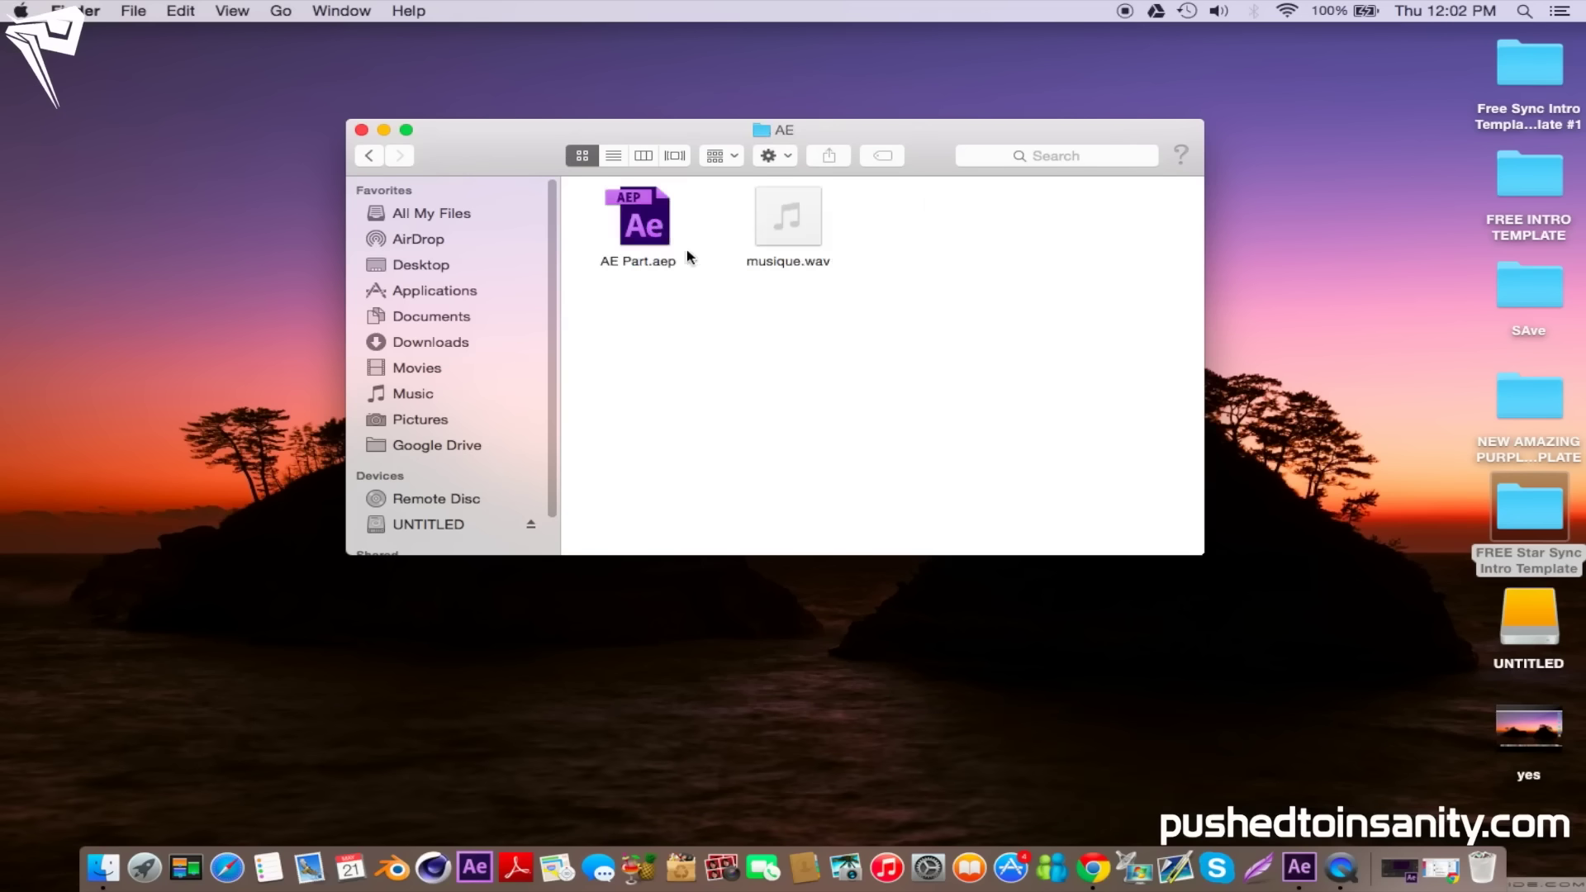
{"action": "double_click", "coordinate": [643, 213]}
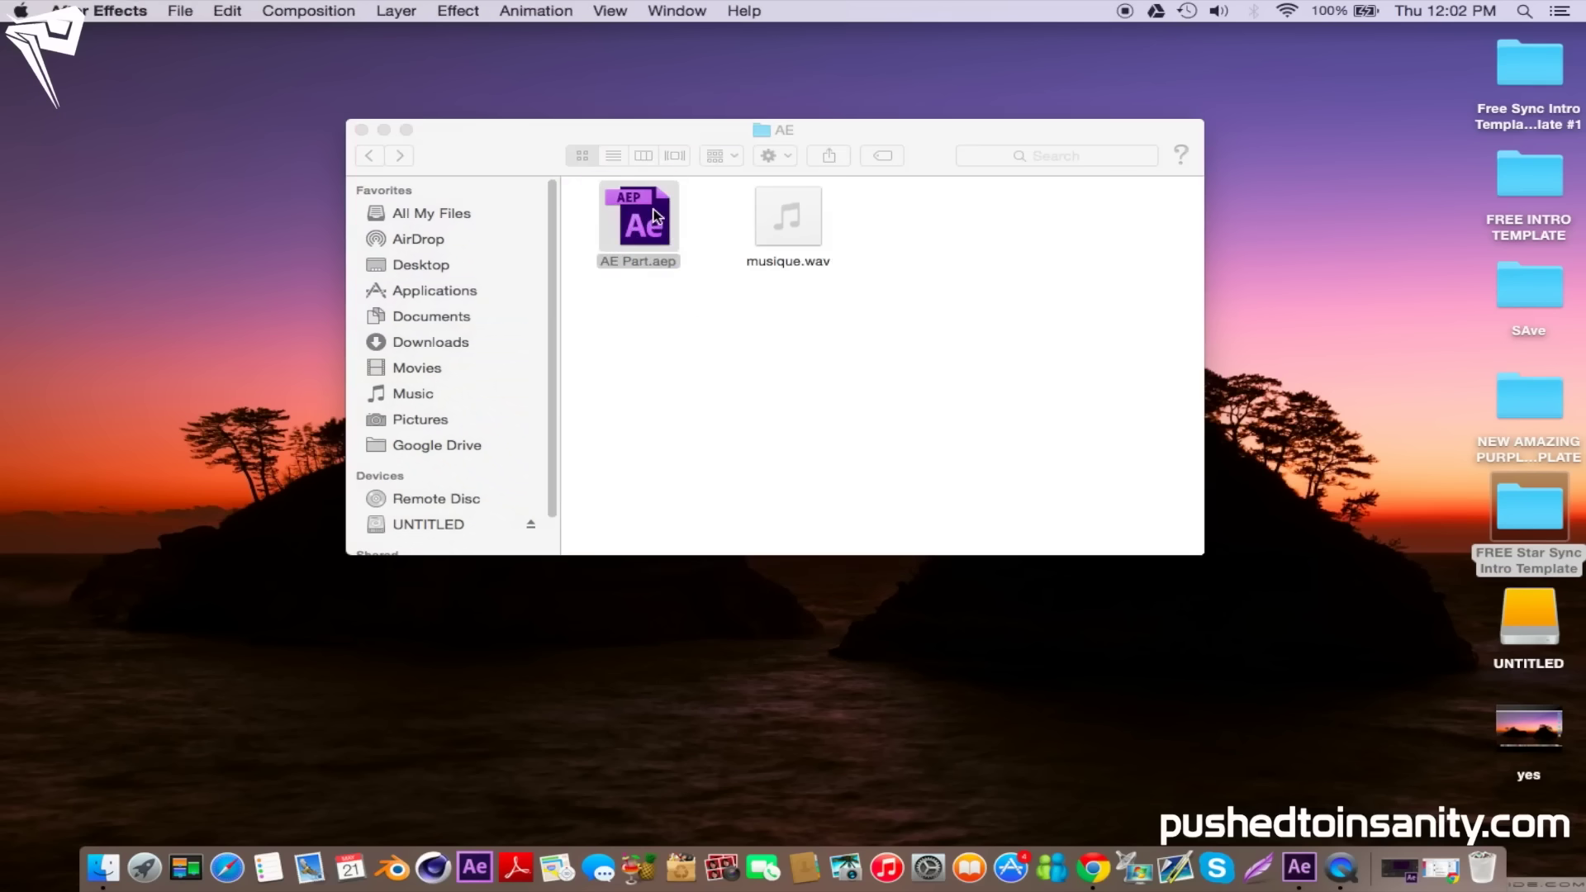
{"action": "left_click", "coordinate": [363, 131]}
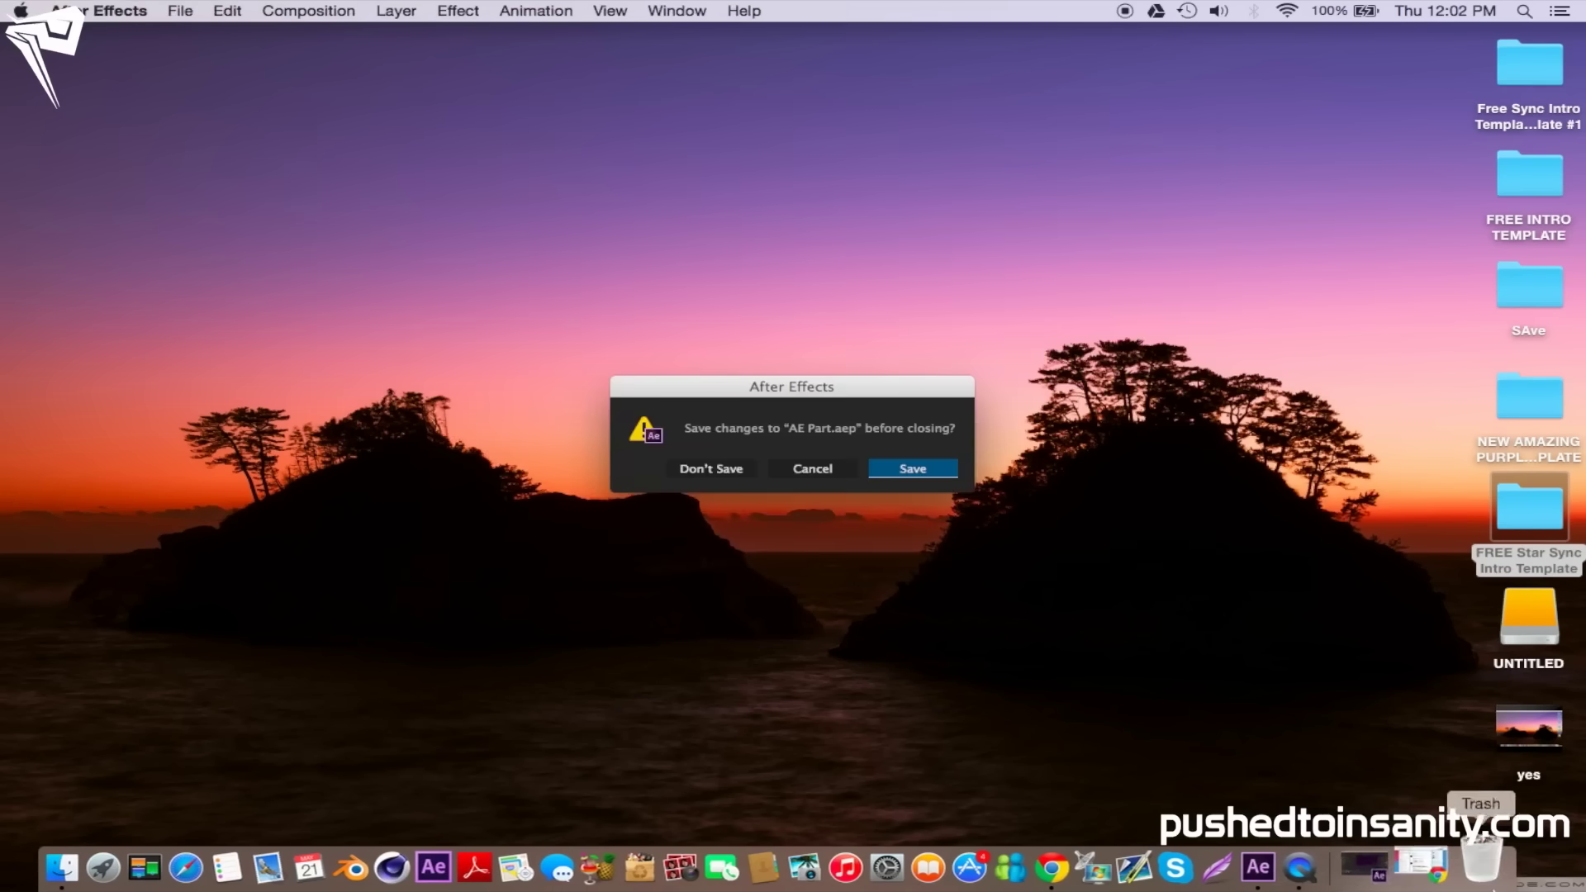
Discard the old project, dismiss the effects alert, open comp 1 and select the intro template footage
{"action": "left_click", "coordinate": [730, 472]}
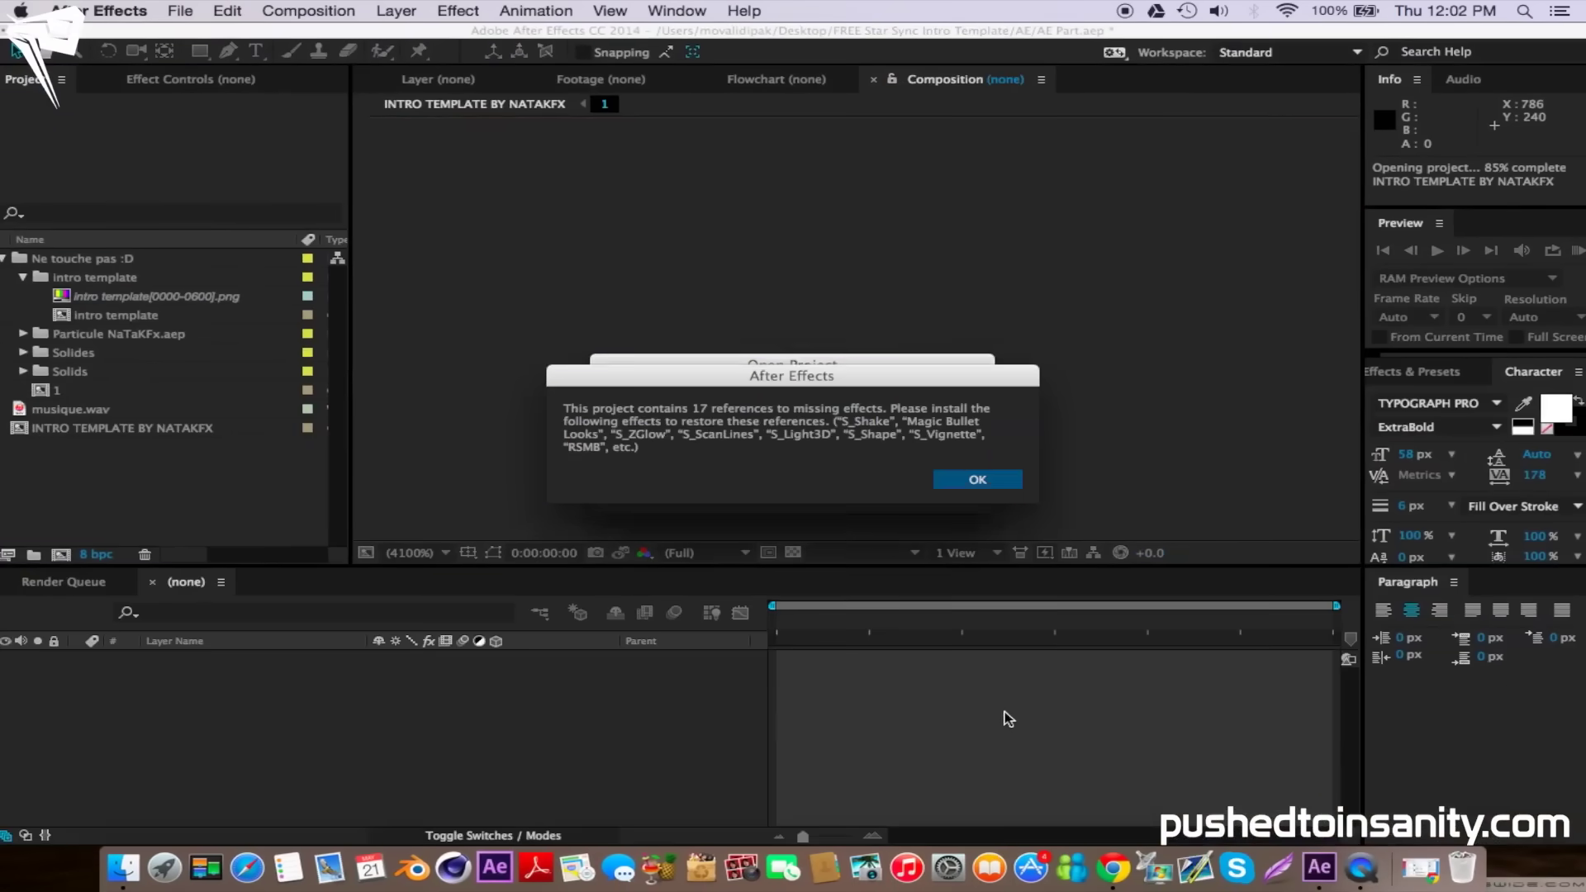
{"action": "left_click", "coordinate": [978, 480]}
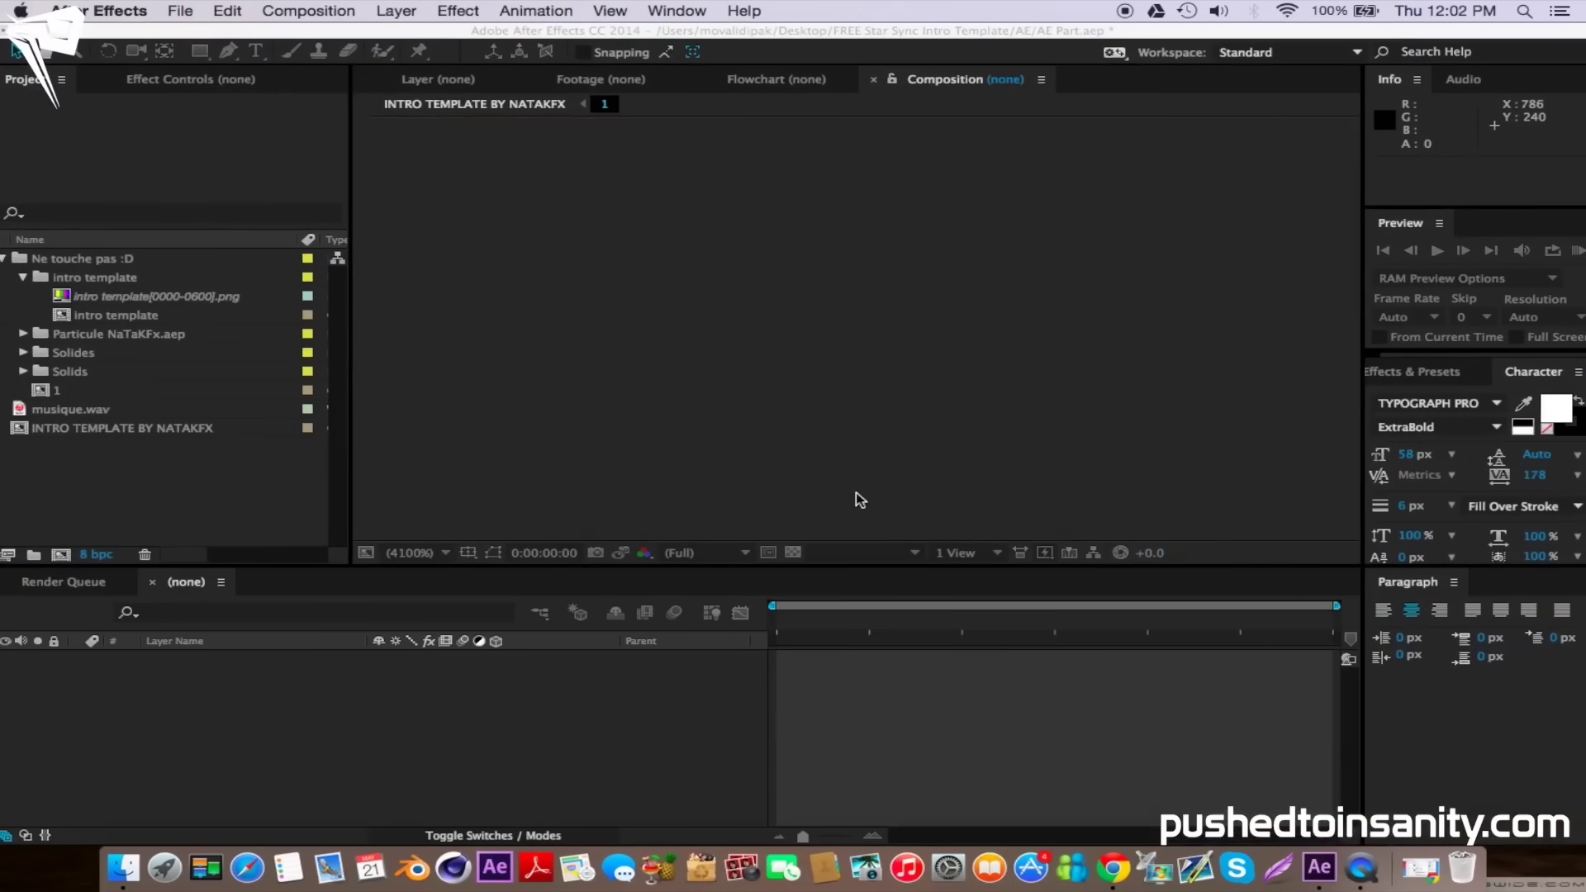
{"action": "double_click", "coordinate": [123, 428]}
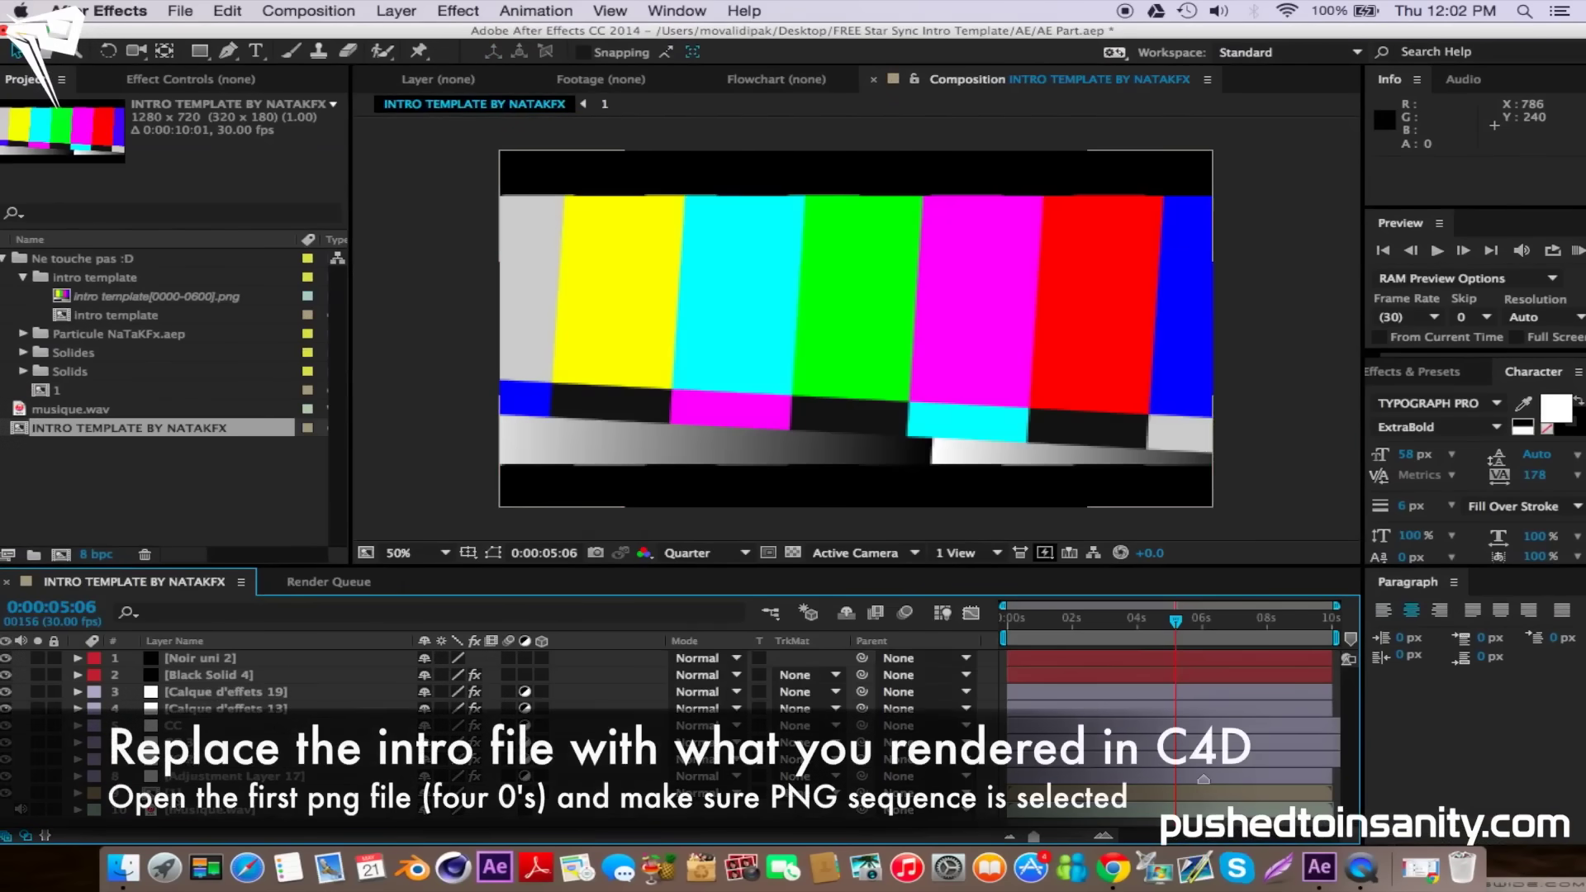
{"action": "double_click", "coordinate": [56, 390]}
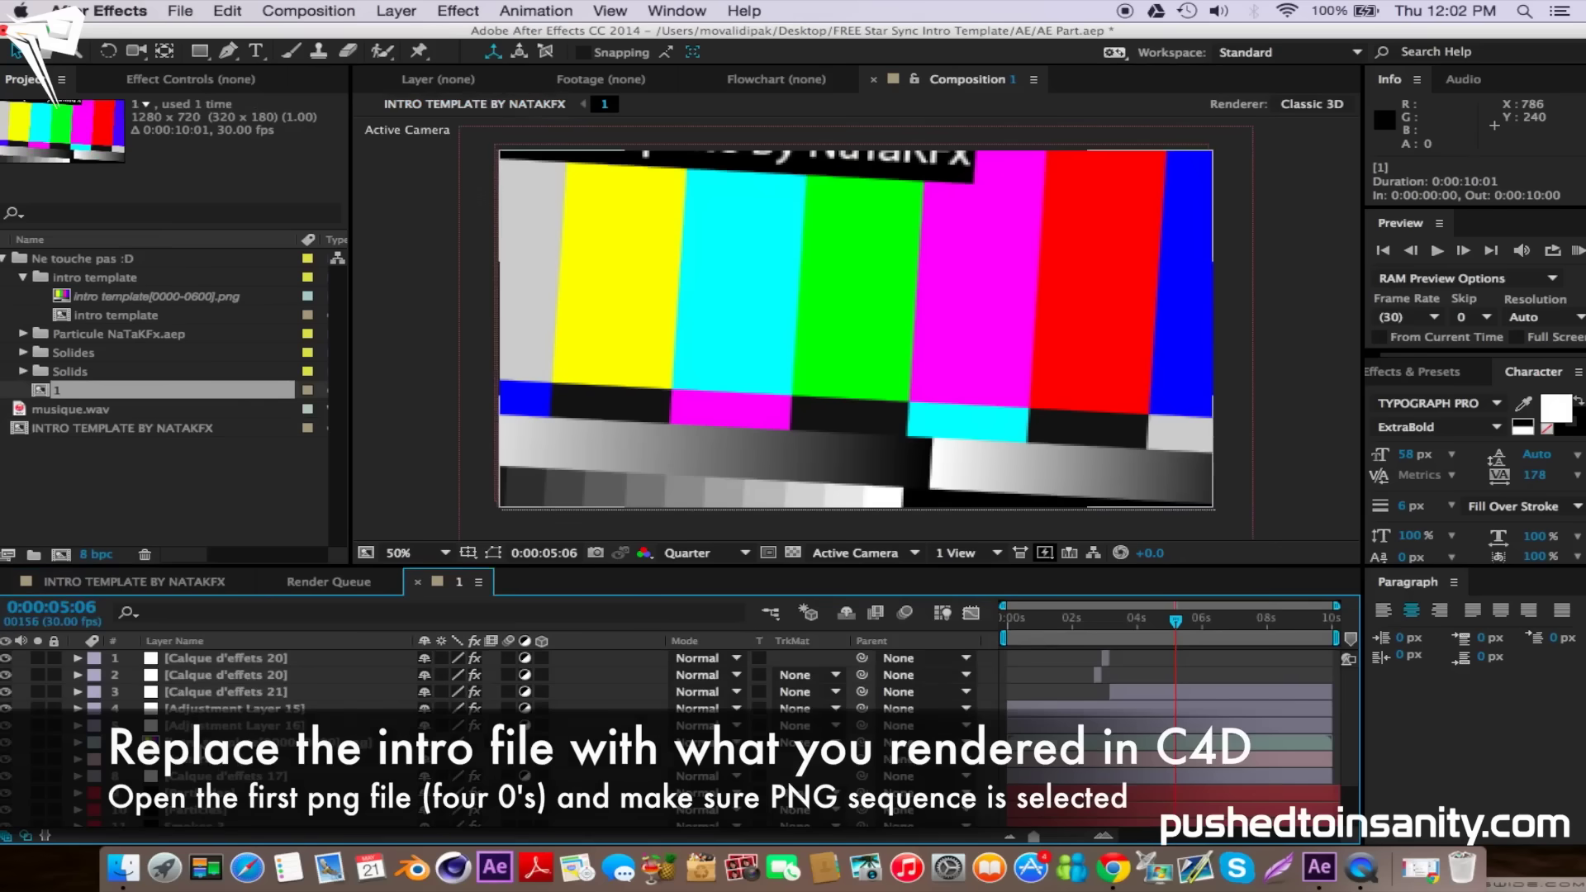
{"action": "left_click", "coordinate": [180, 736]}
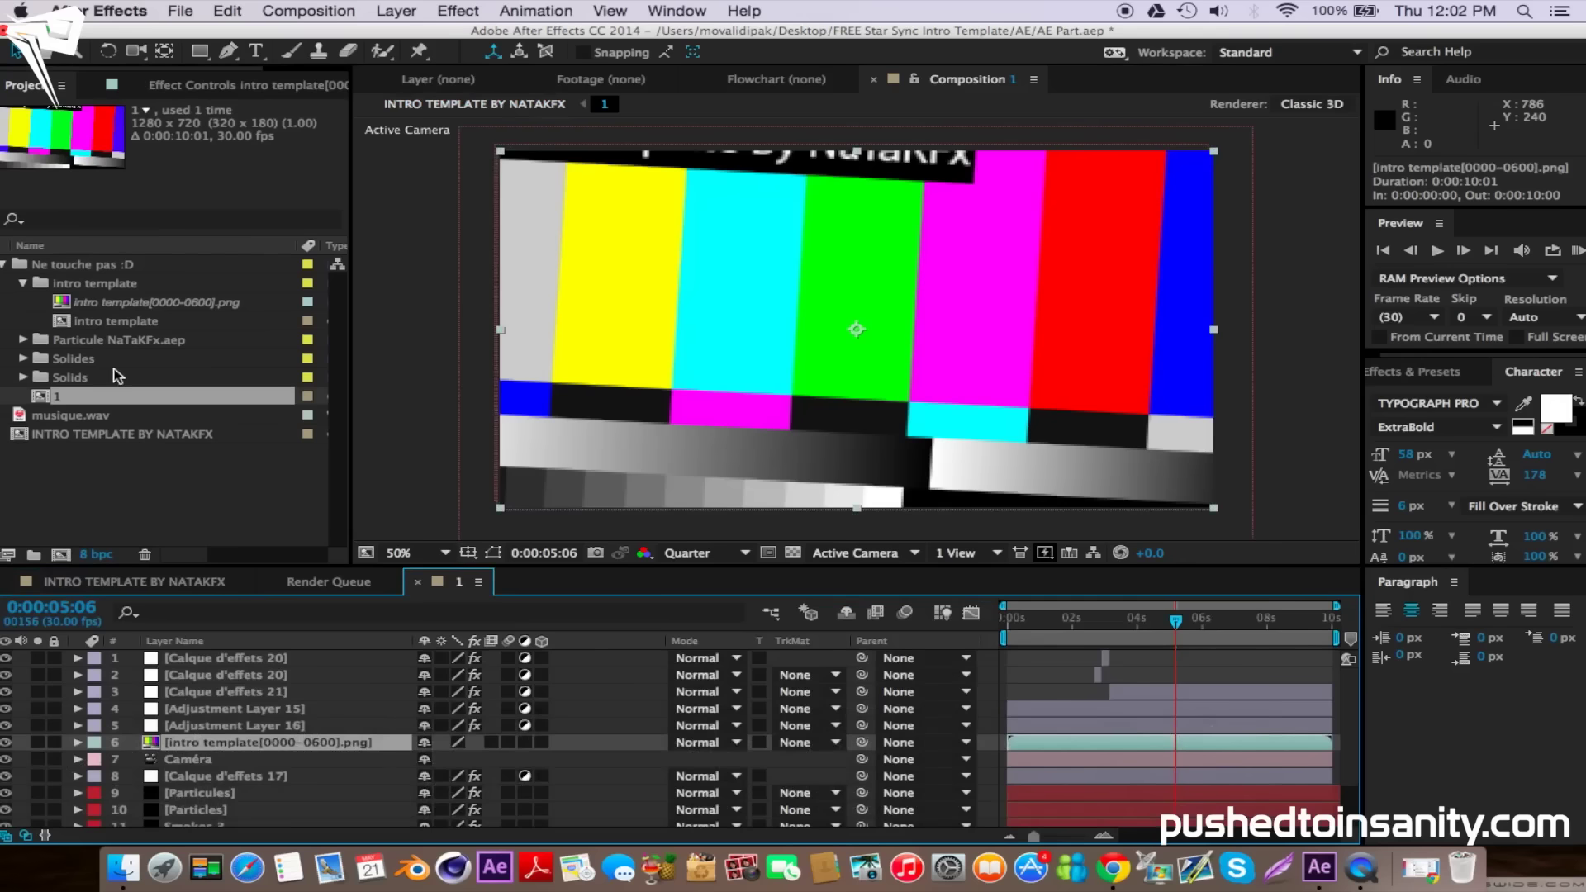
{"action": "left_click", "coordinate": [122, 303]}
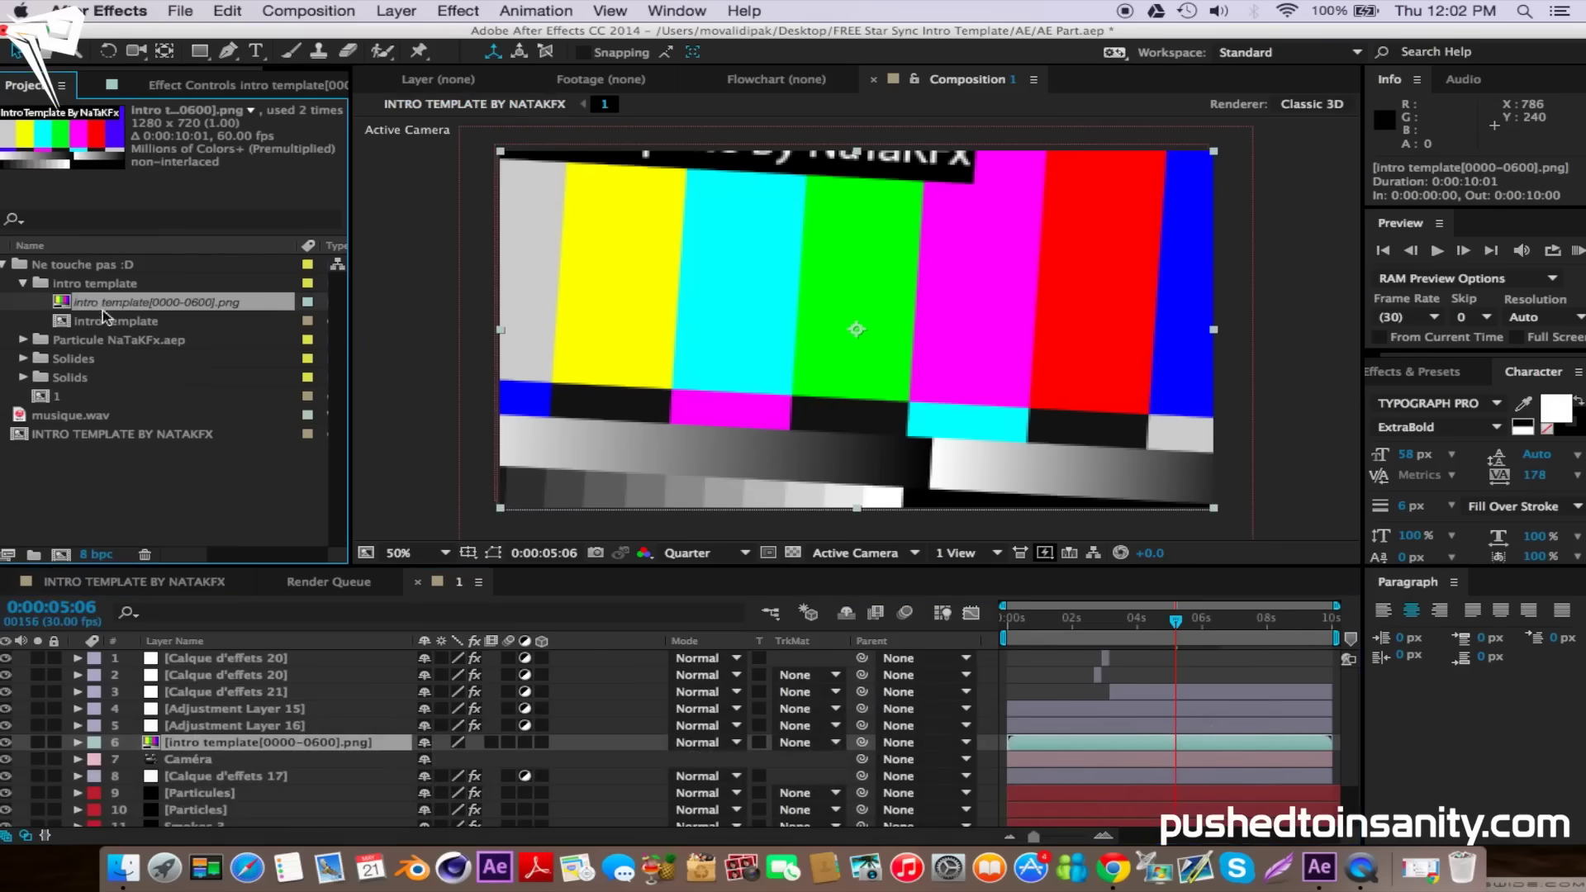
Swap the intro template footage for the allure intro0000.png PNG sequence in FREE INTRO TEMPLATE
{"action": "right_click", "coordinate": [170, 307]}
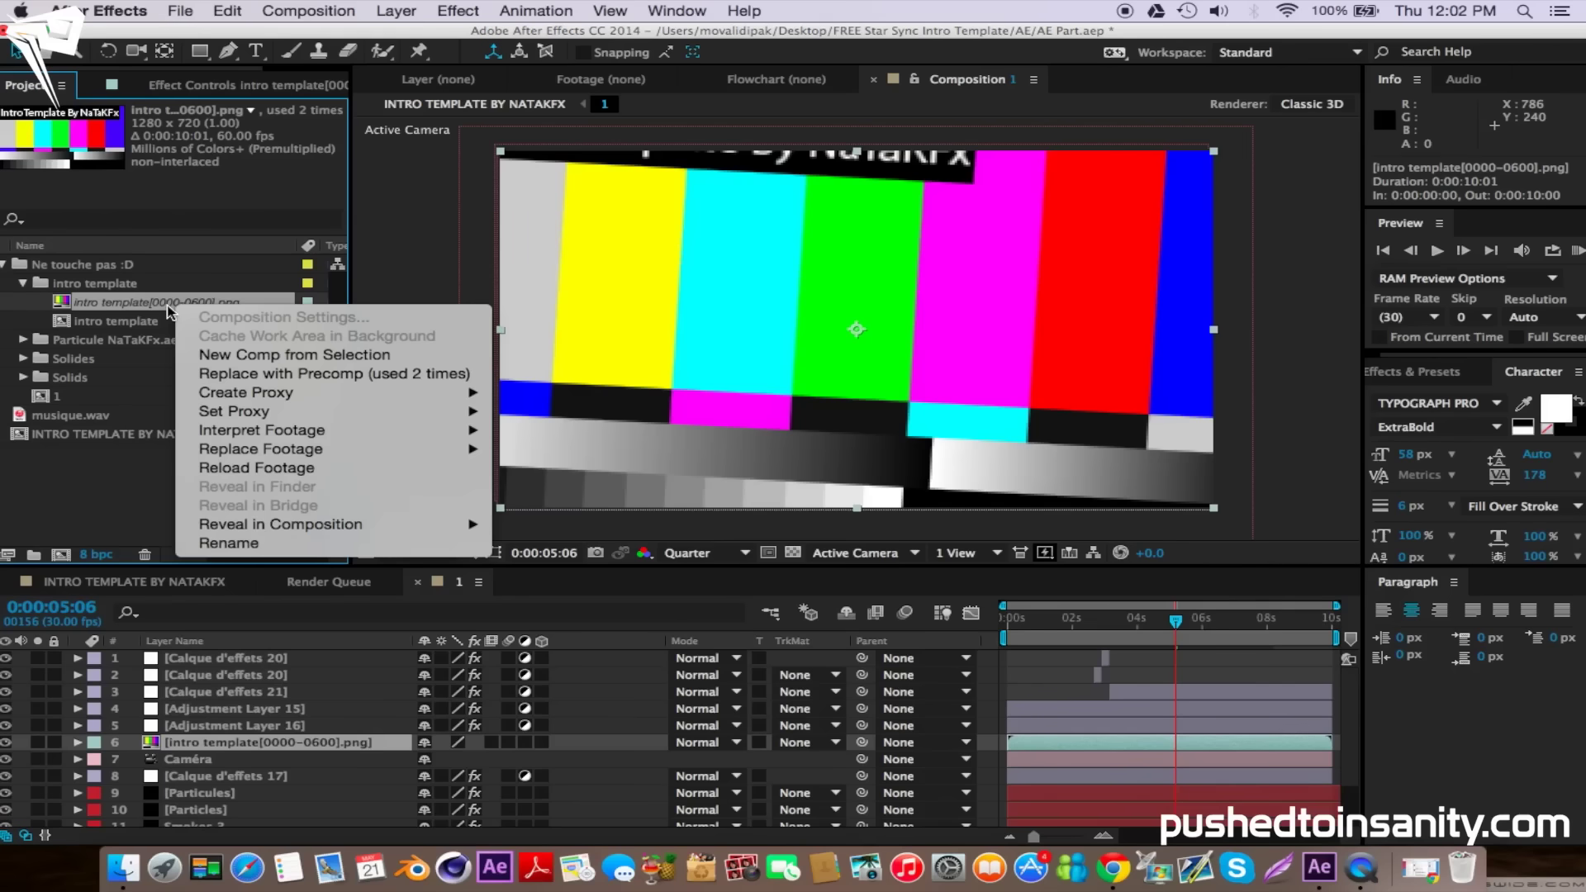
{"action": "mouse_move", "coordinate": [306, 448]}
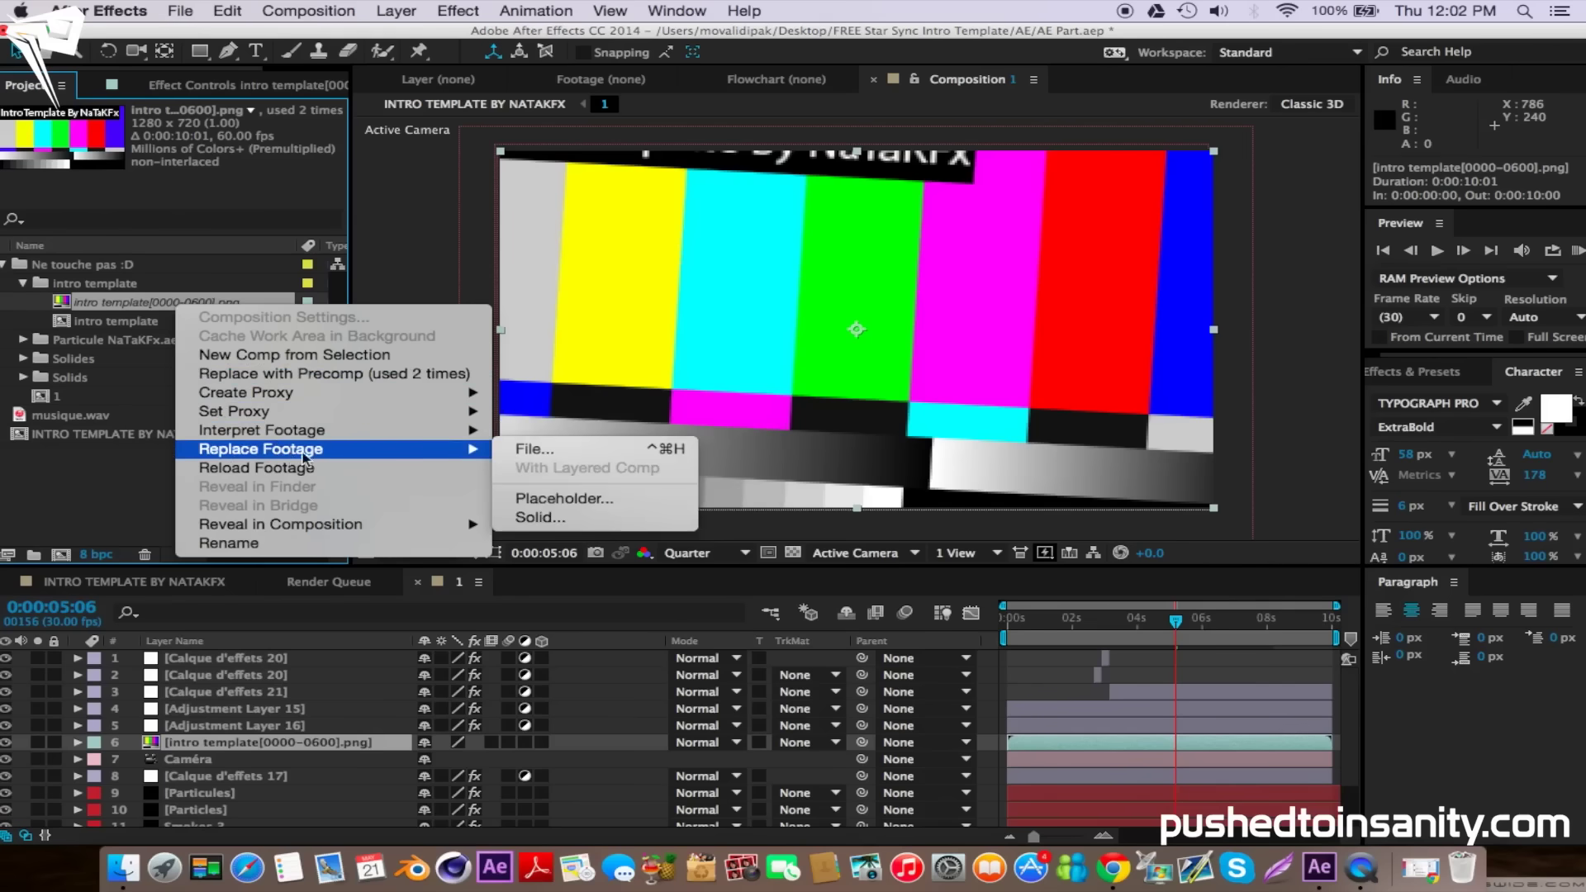
{"action": "left_click", "coordinate": [582, 452]}
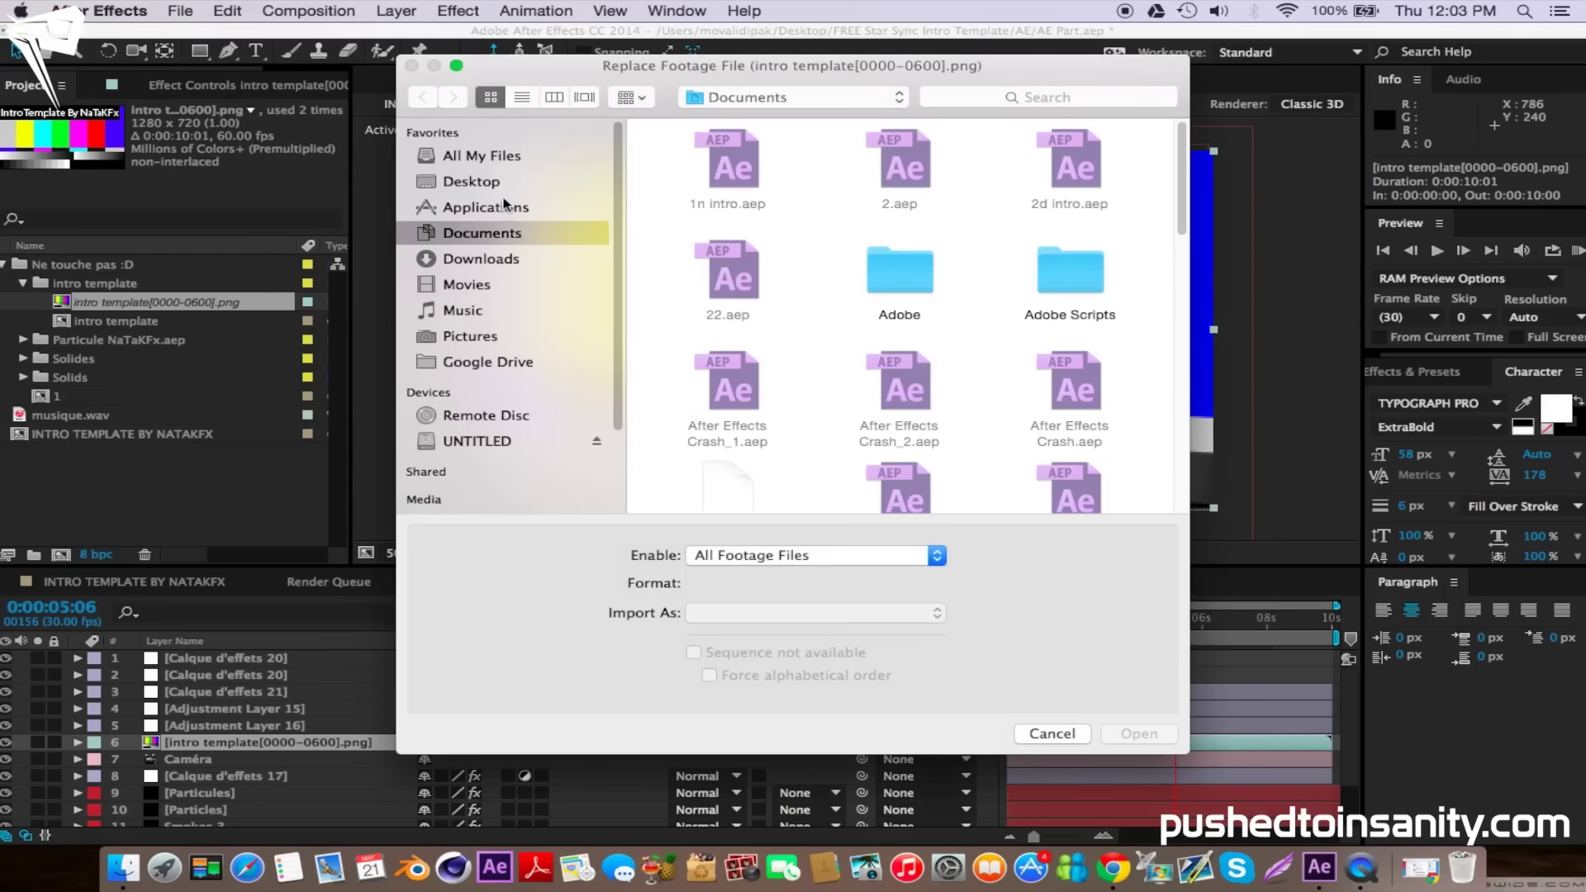
{"action": "left_click", "coordinate": [496, 183]}
{"action": "double_click", "coordinate": [750, 168]}
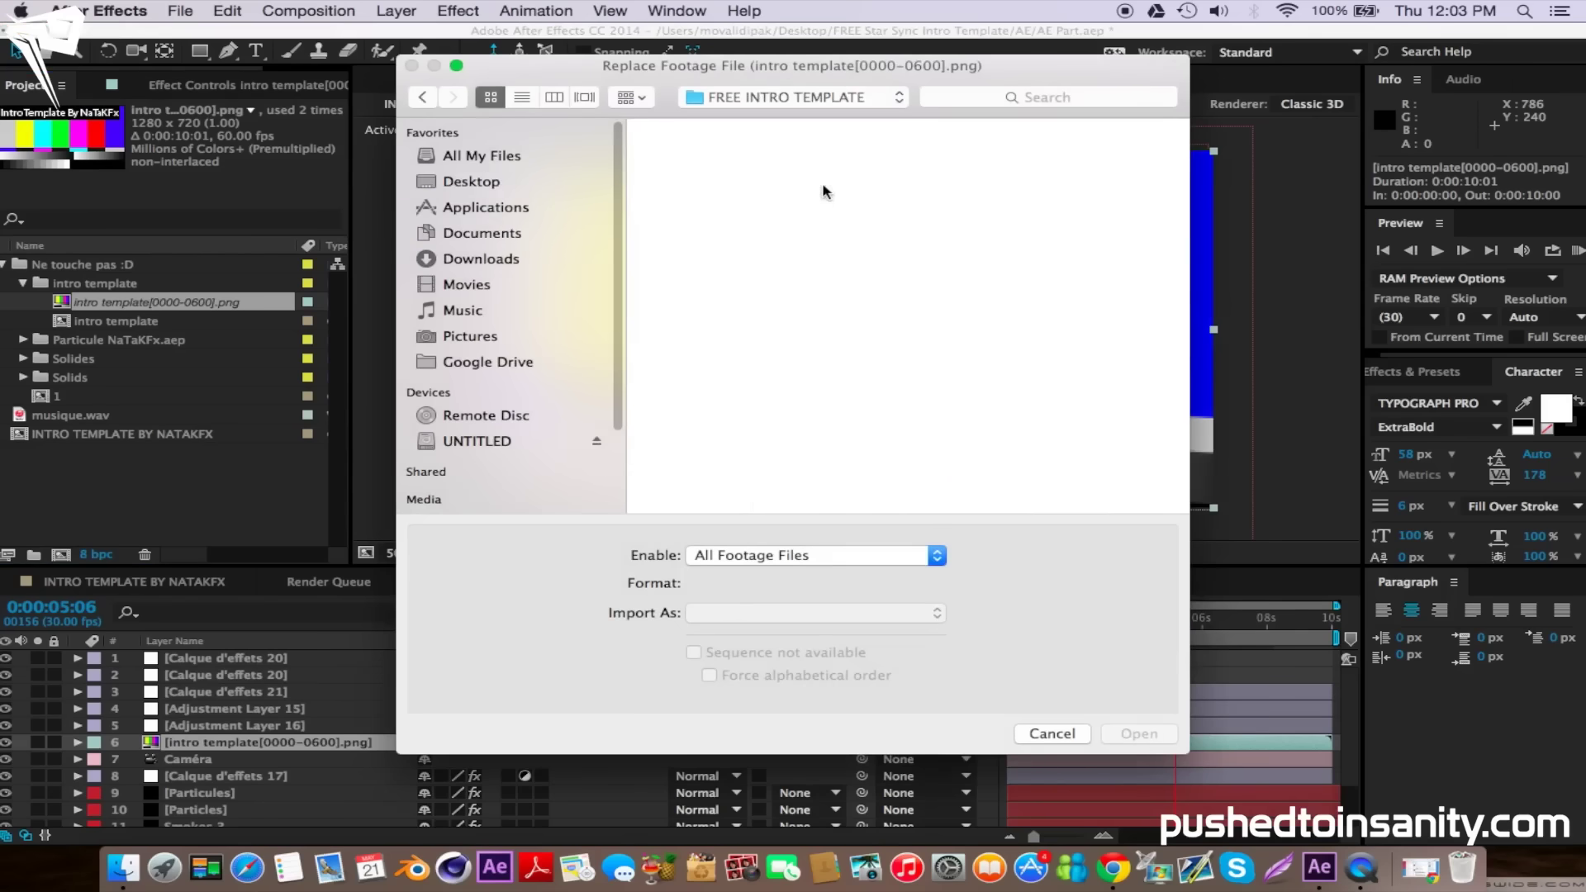
{"action": "left_click", "coordinate": [903, 165]}
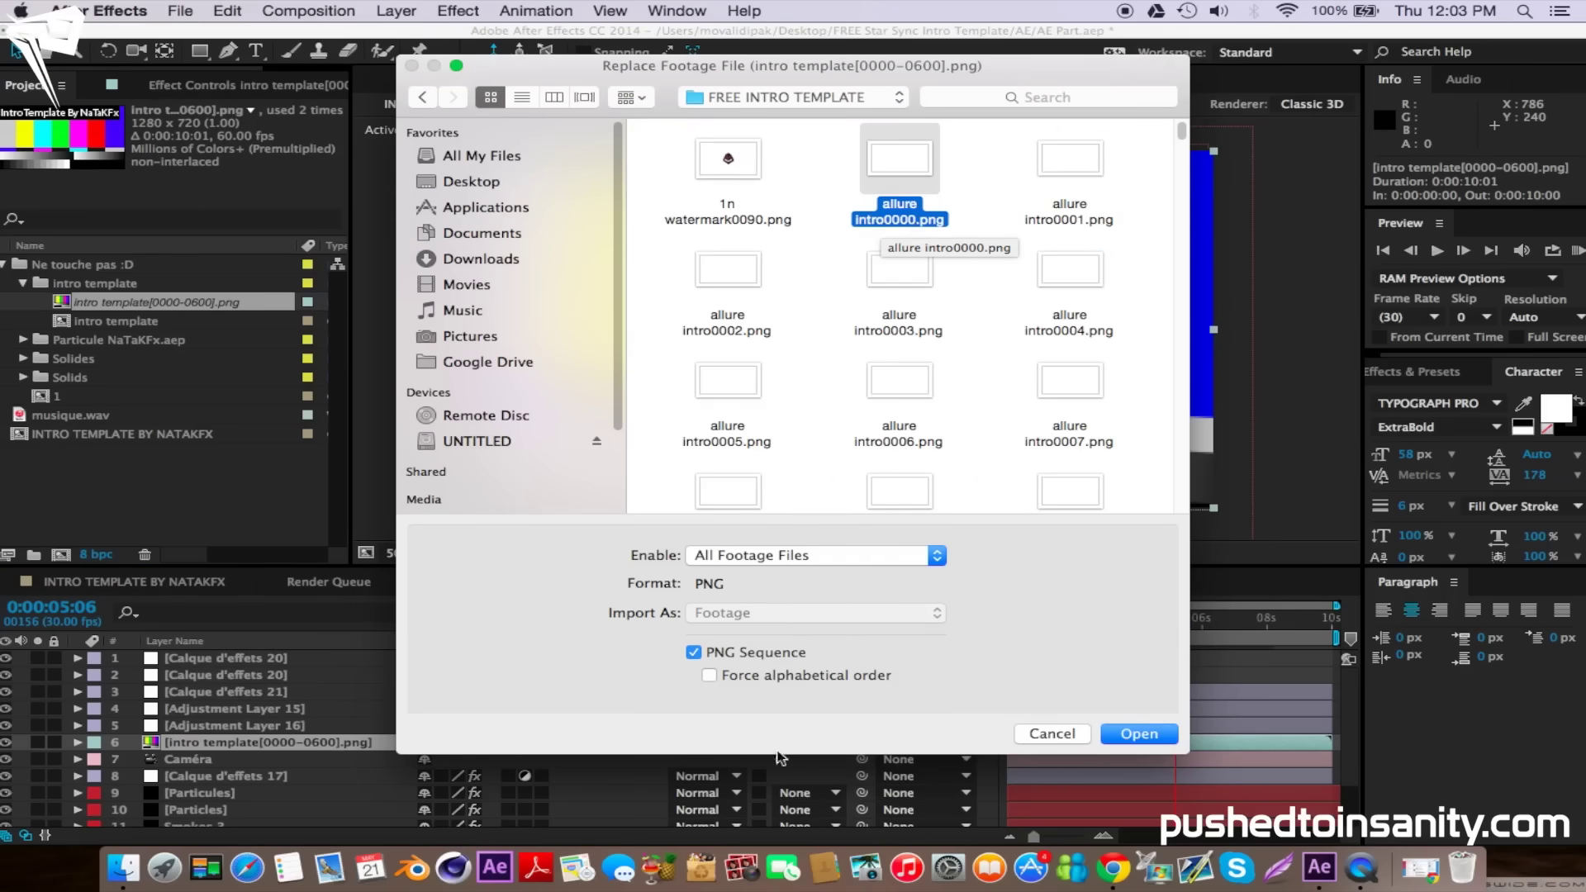
{"action": "left_click", "coordinate": [1134, 733]}
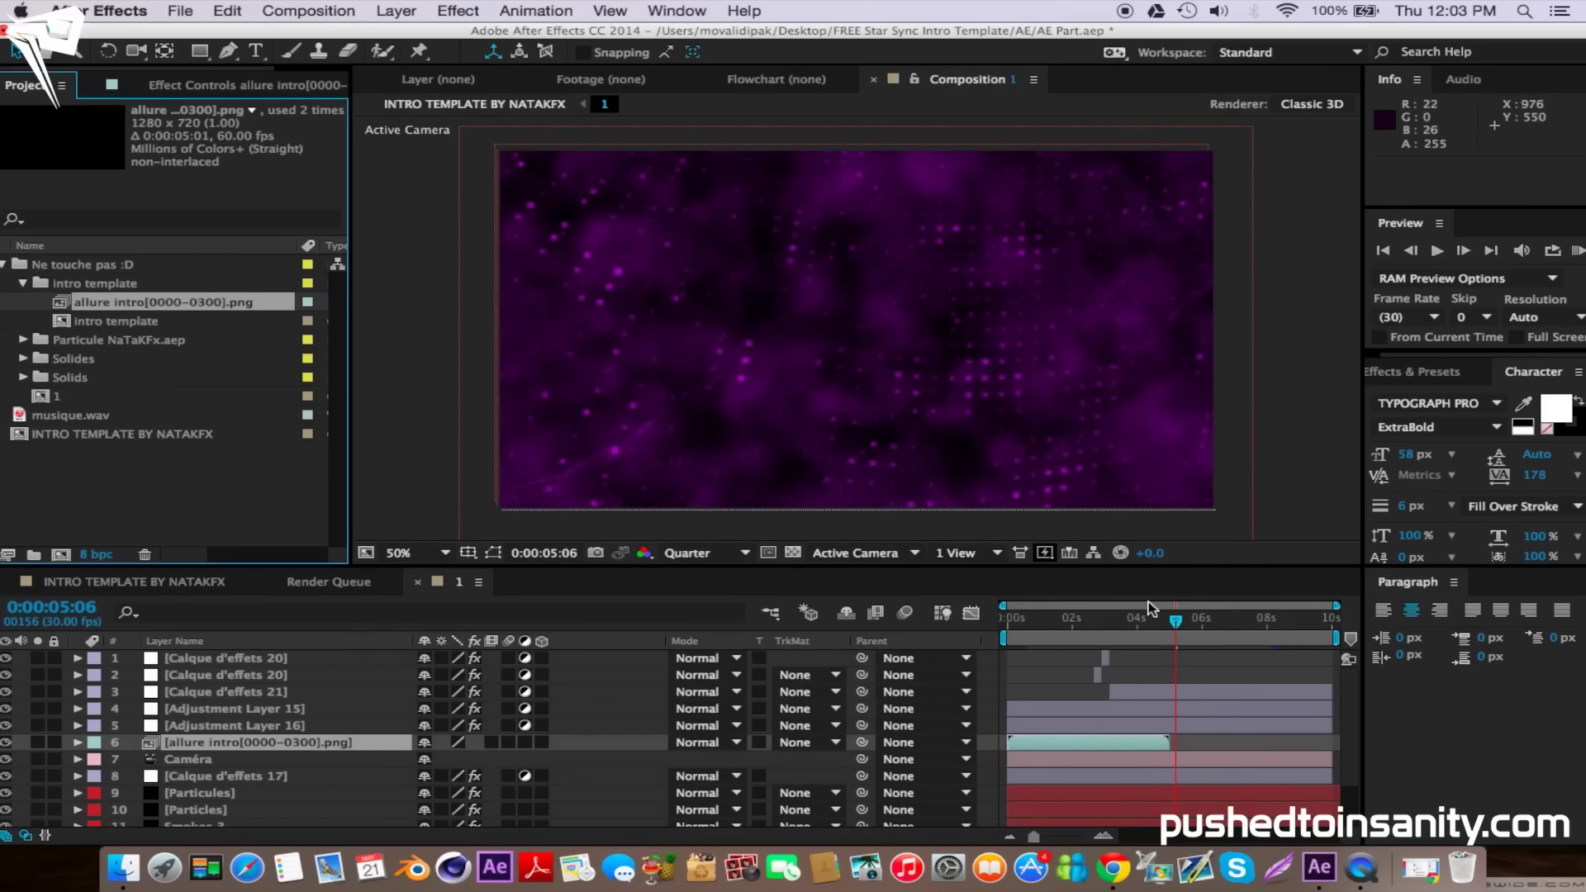
At 0:00:03:24, hide the Smokes 2, Smokes 3, Particules and Particles layers
{"action": "left_click", "coordinate": [1130, 627]}
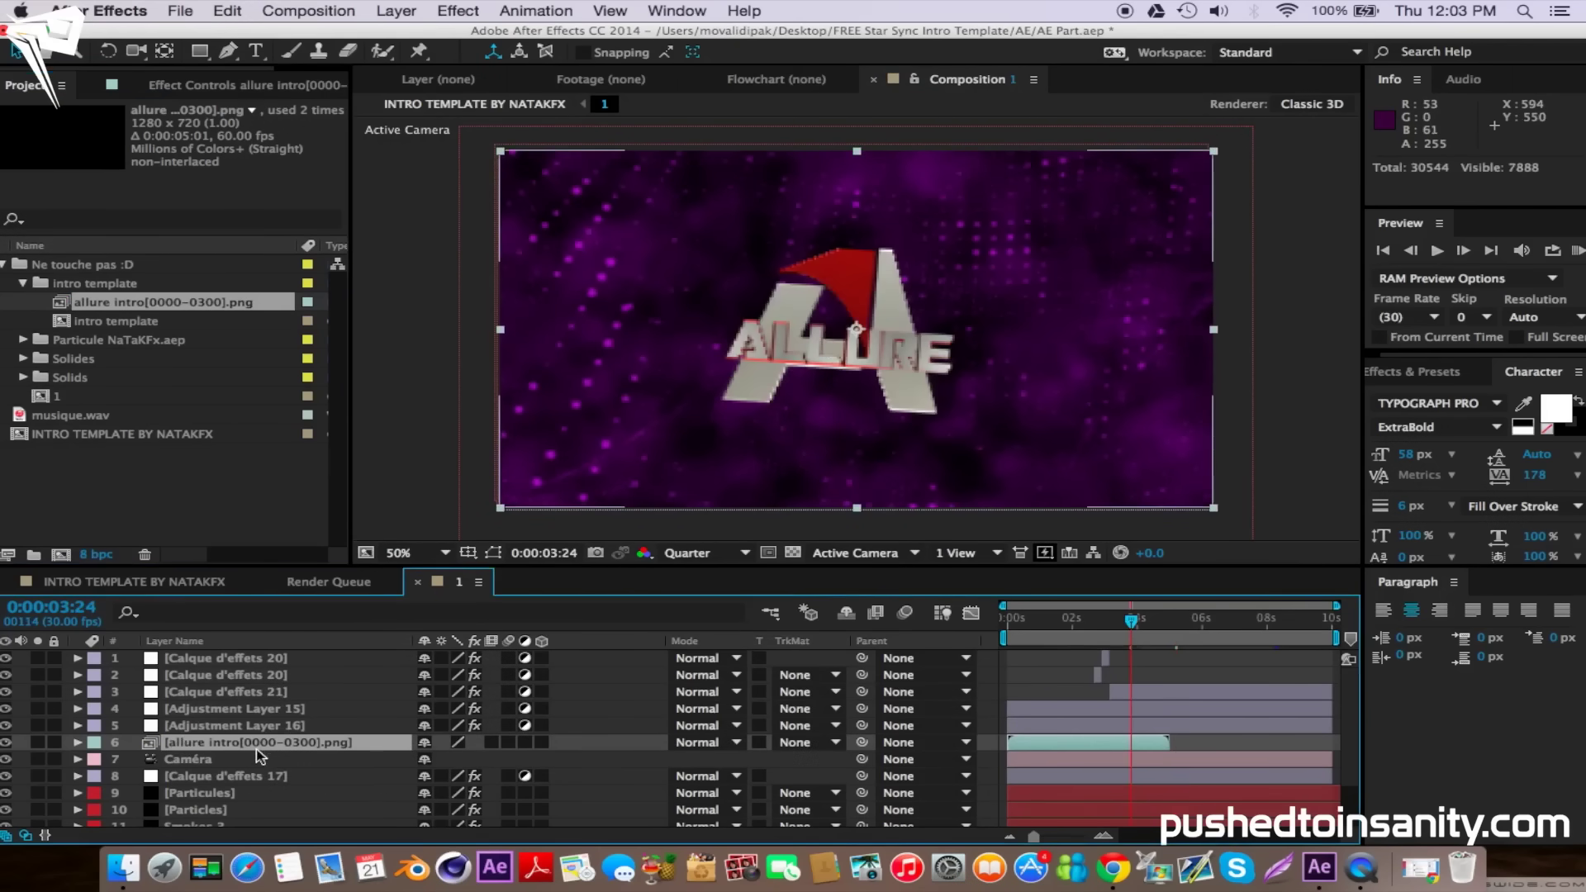
{"action": "scroll", "coordinate": [257, 748], "scroll_direction": "down", "scroll_amount": 3}
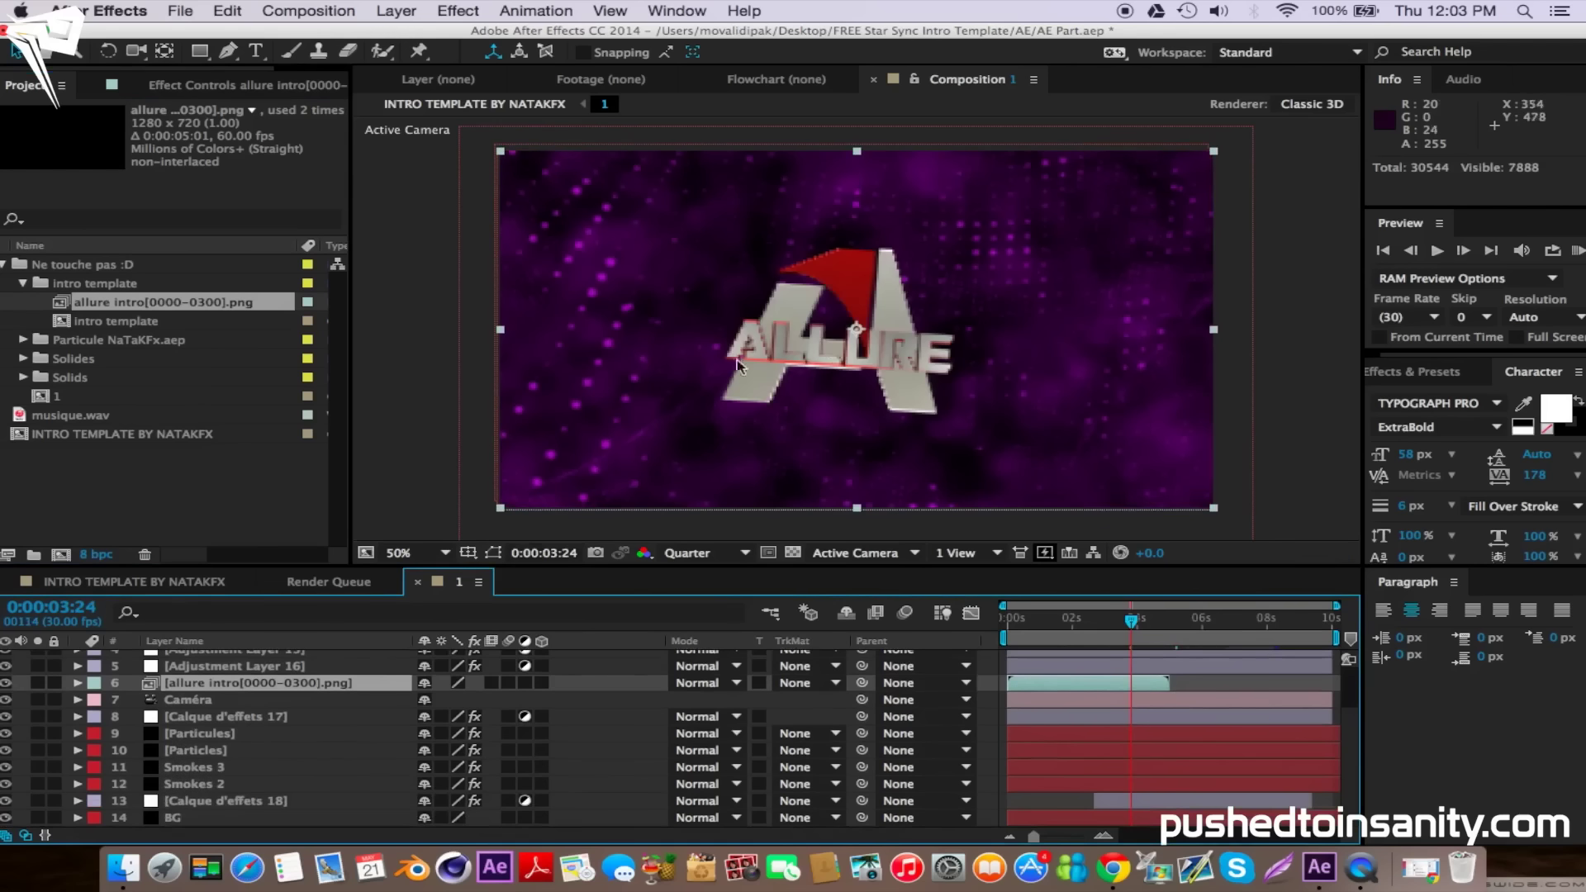
{"action": "left_click", "coordinate": [6, 784]}
{"action": "left_click", "coordinate": [6, 767]}
{"action": "left_click", "coordinate": [6, 750]}
{"action": "left_click", "coordinate": [5, 733]}
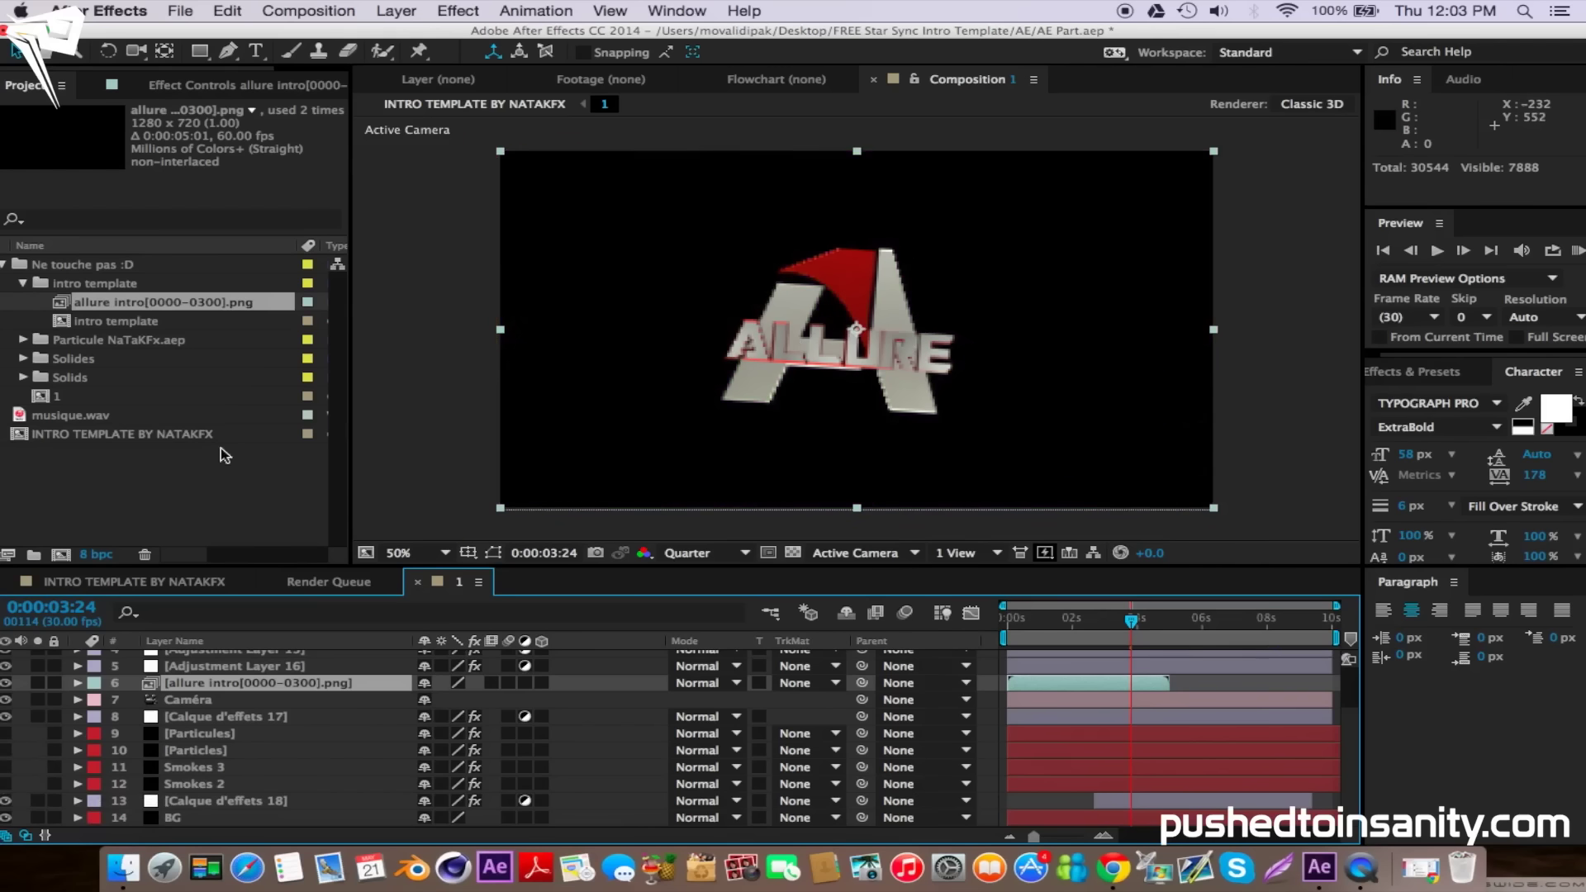
Import Background.mp4 from FREE Star Sync Intro Template and place it beneath the allure intro layer
{"action": "double_click", "coordinate": [139, 479]}
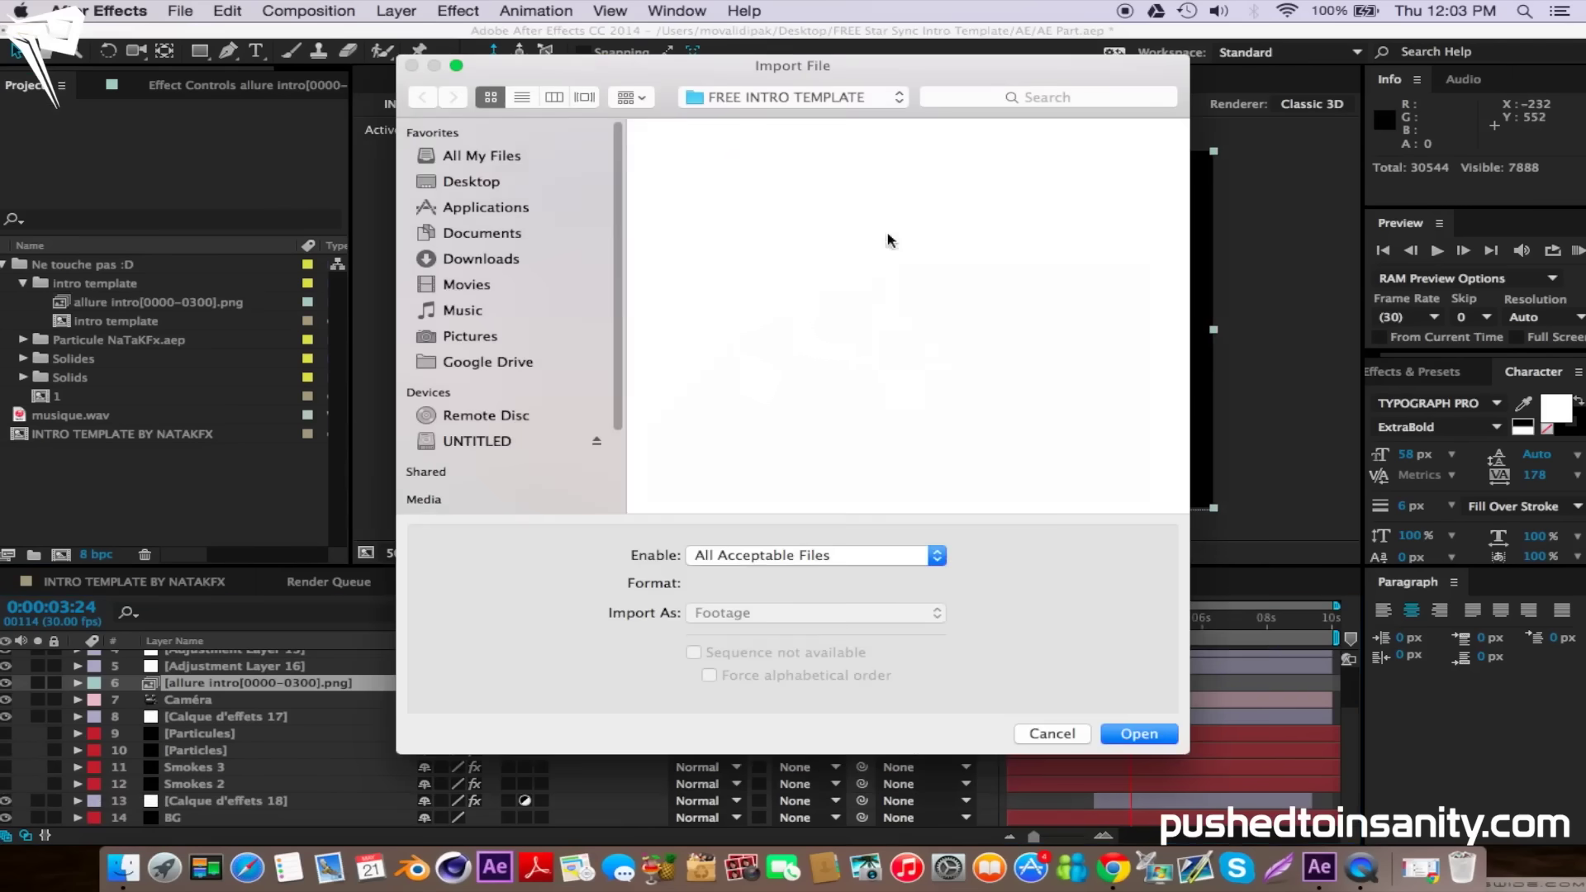
{"action": "left_click", "coordinate": [498, 184]}
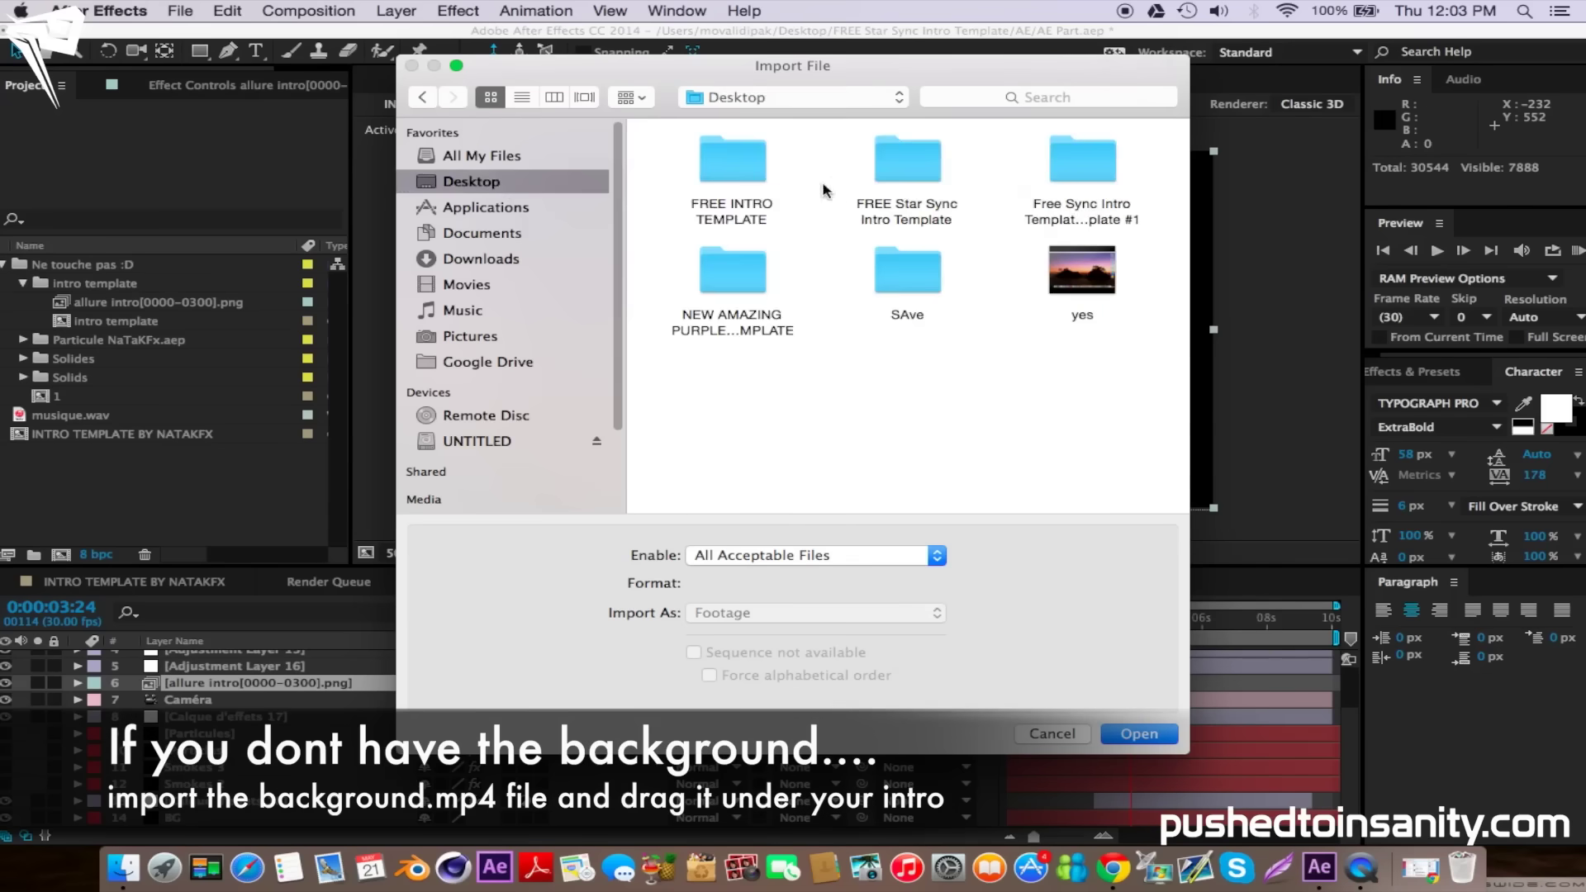
{"action": "double_click", "coordinate": [893, 162]}
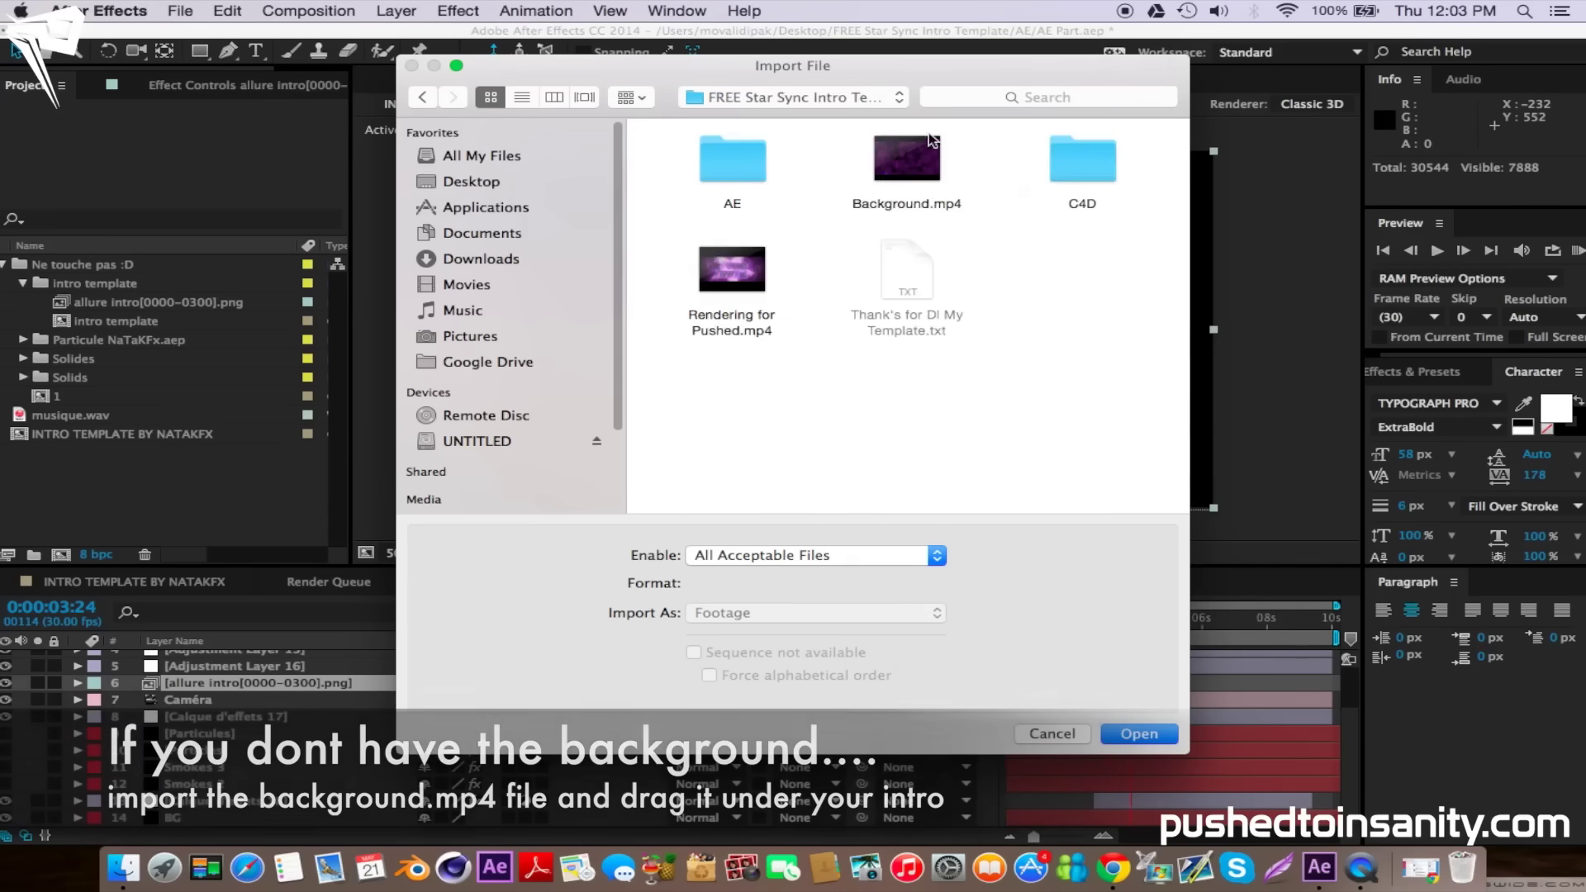
{"action": "left_click", "coordinate": [903, 159]}
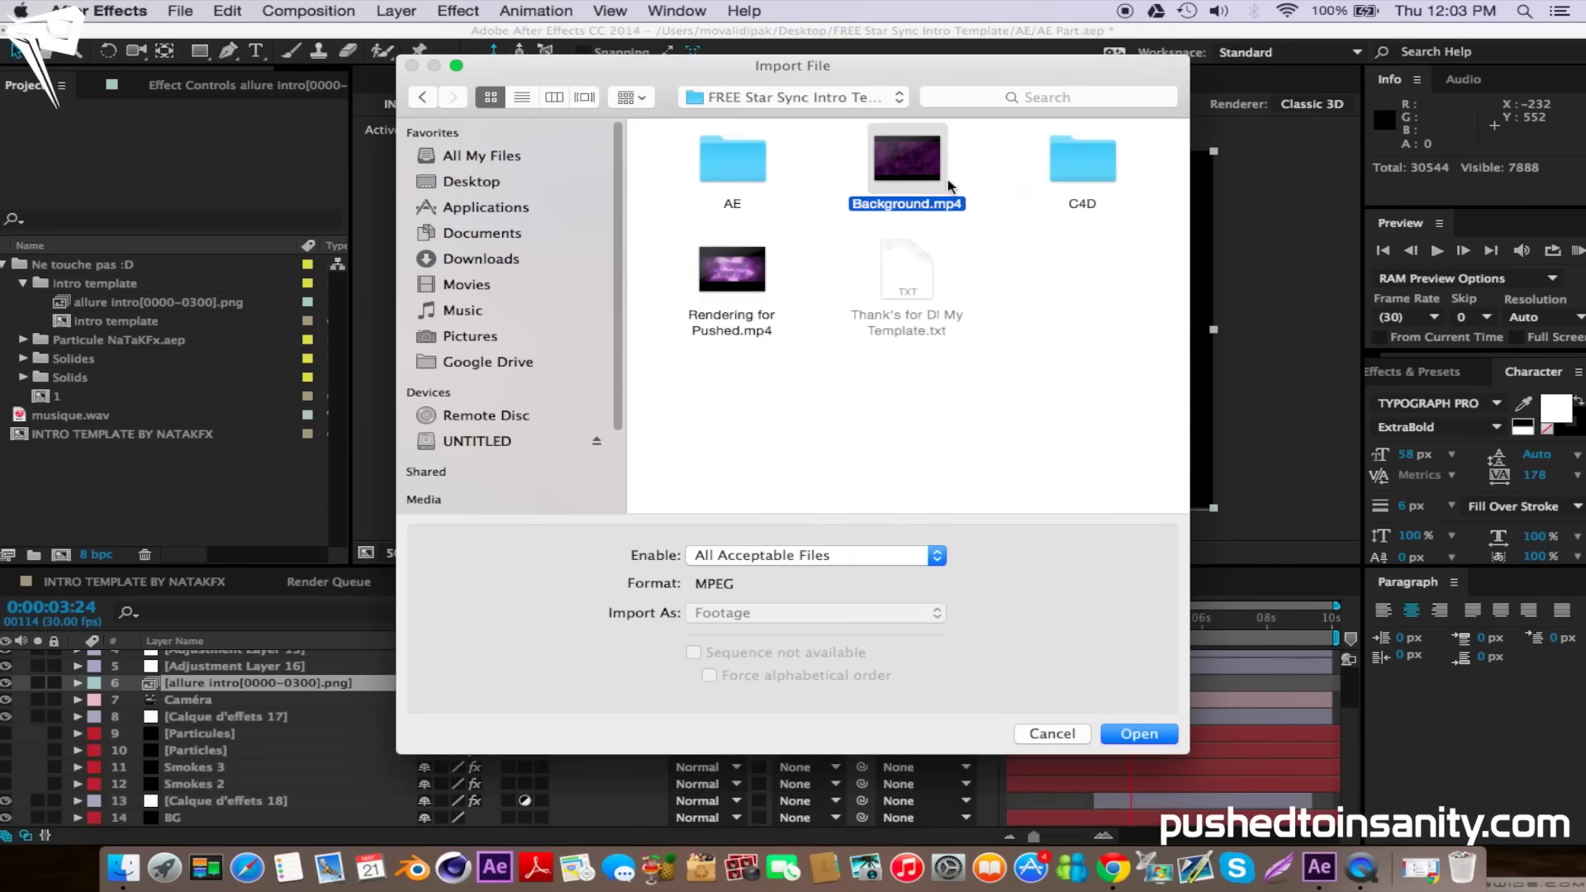
{"action": "key", "text": "Return"}
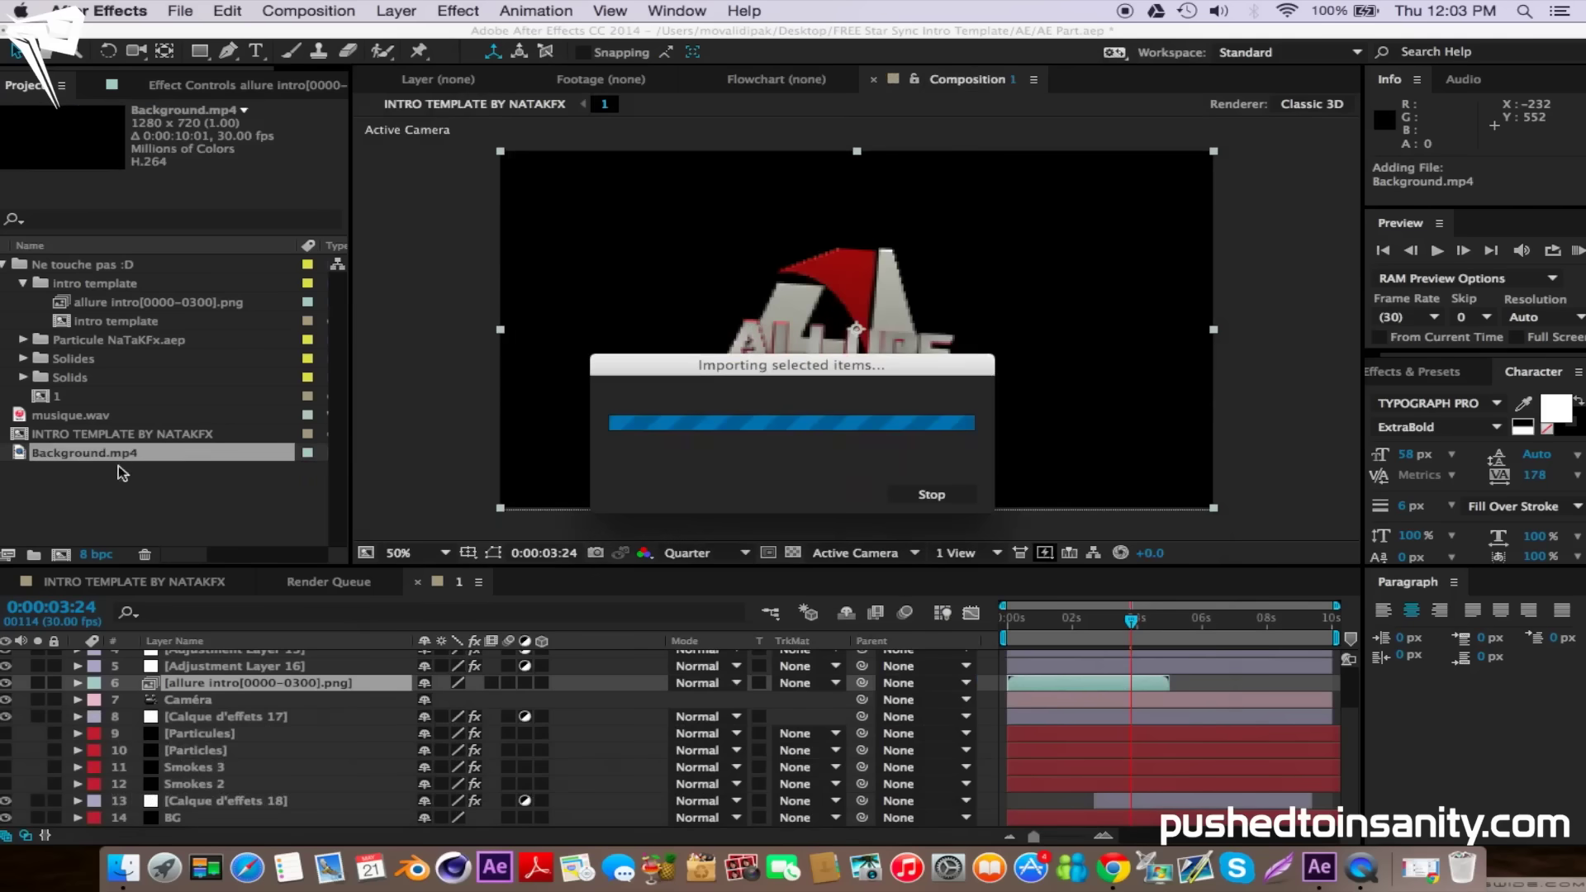
{"action": "left_click_drag", "start_coordinate": [116, 415], "coordinate": [225, 702]}
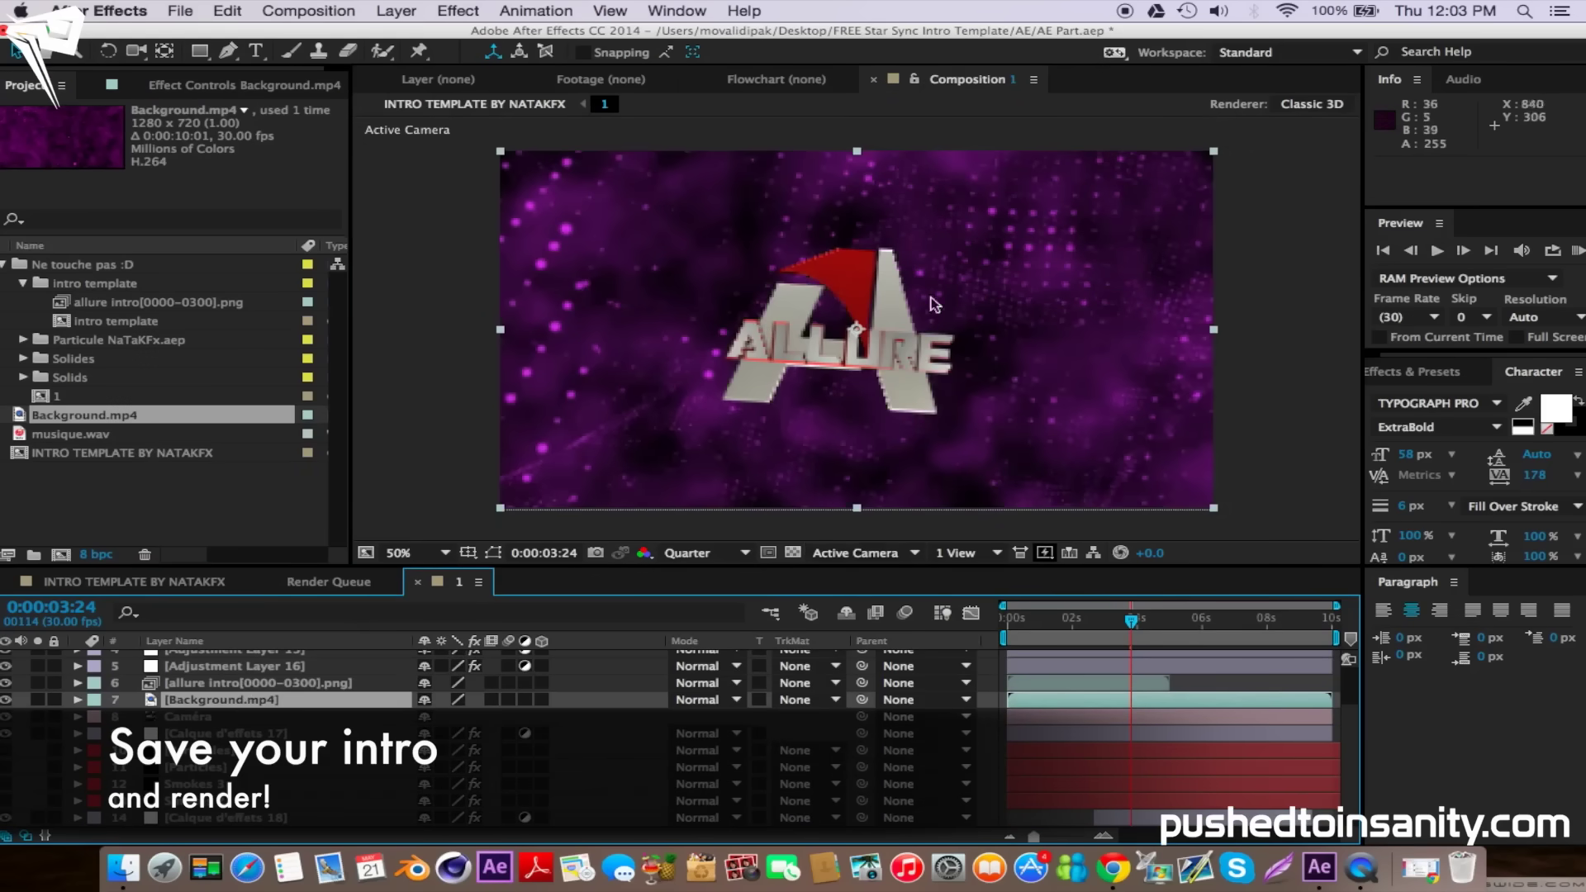
{"action": "left_click", "coordinate": [319, 11]}
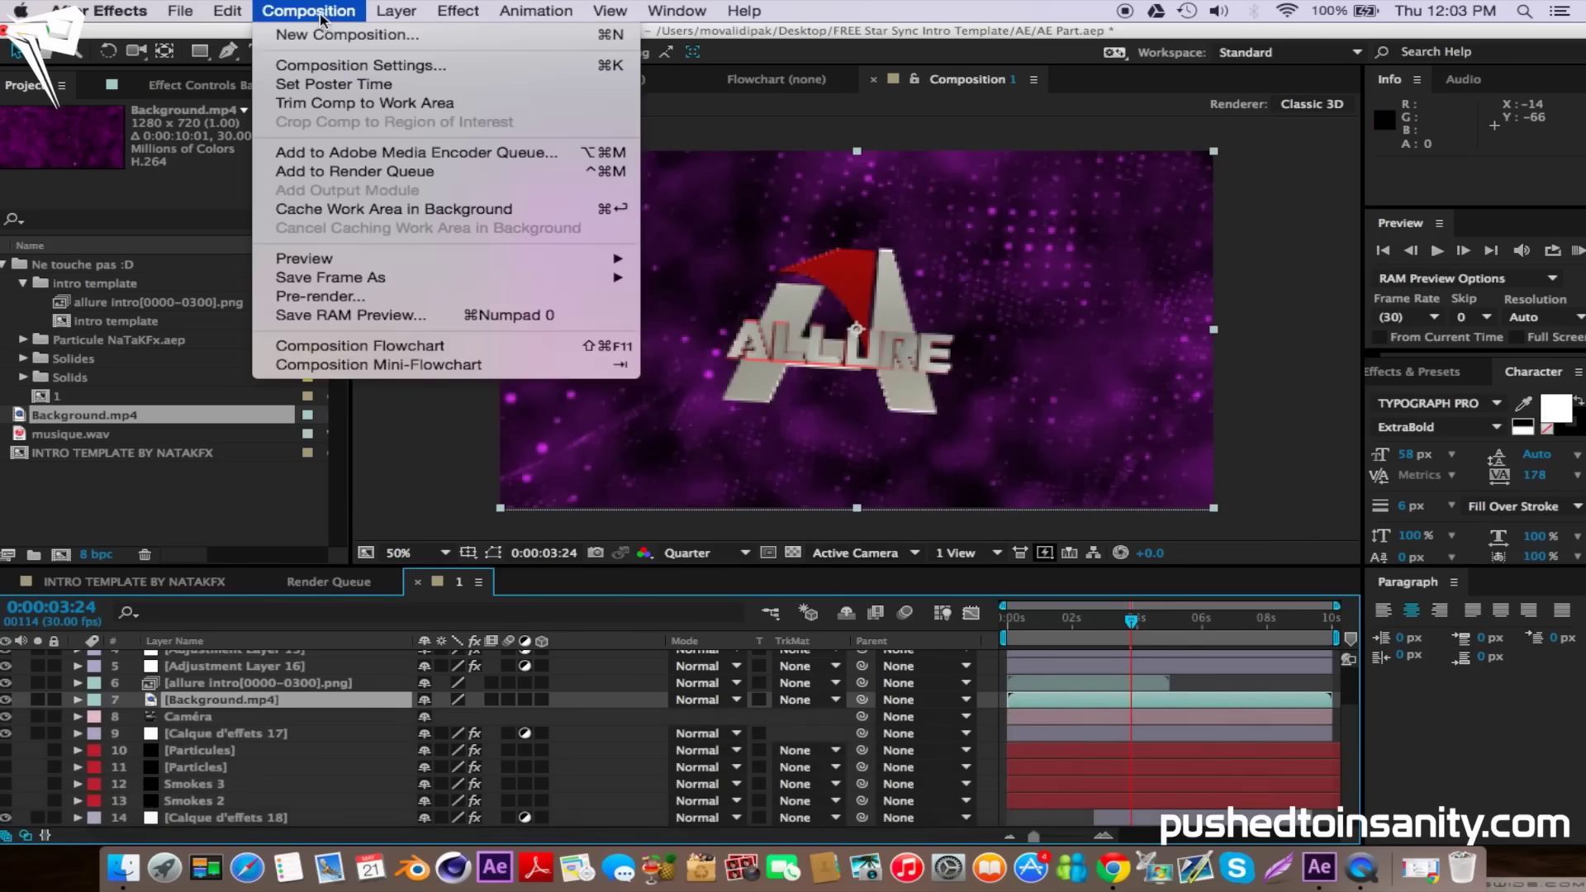